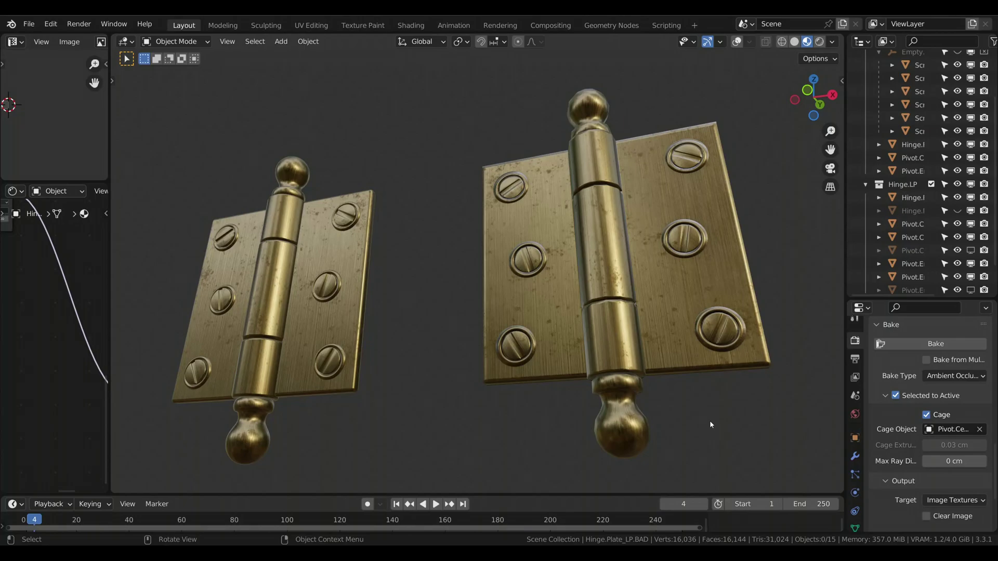
Orbit around both hinges, briefly viewing them as see-through wireframes before returning to material preview.
middle_drag(726, 414, 722, 417)
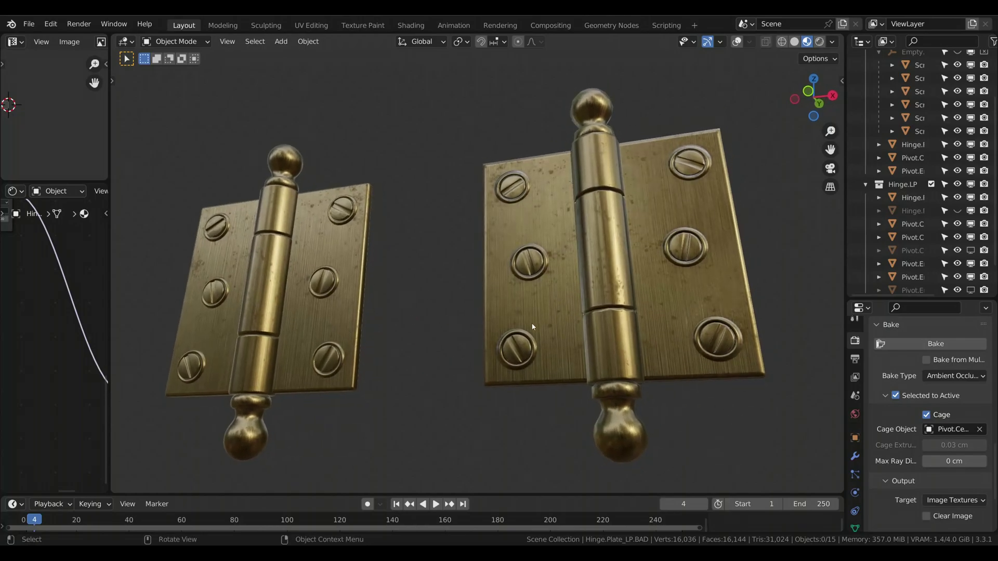
middle_drag(533, 327, 367, 300)
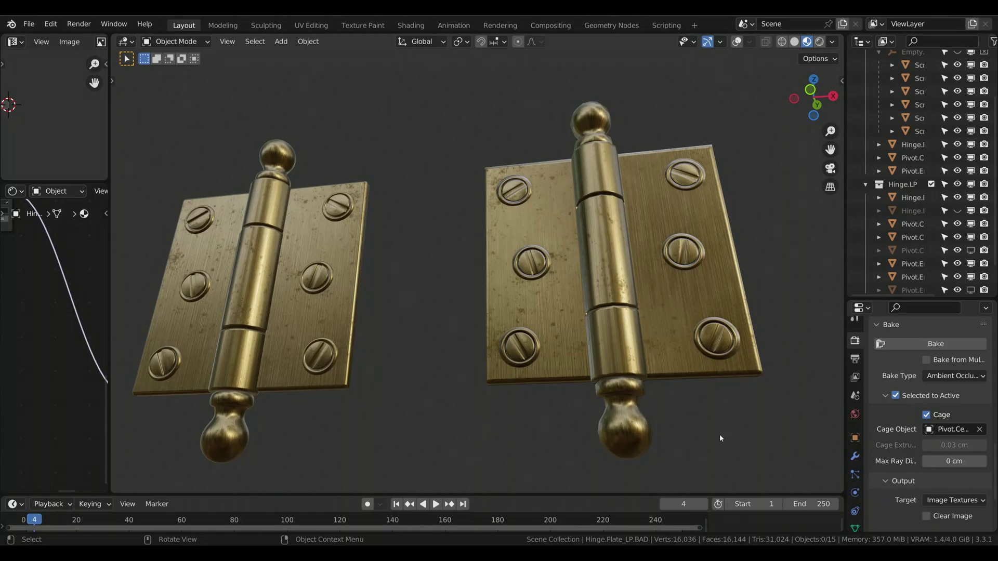
key(shift+z)
middle_drag(704, 427, 682, 438)
middle_drag(504, 428, 706, 414)
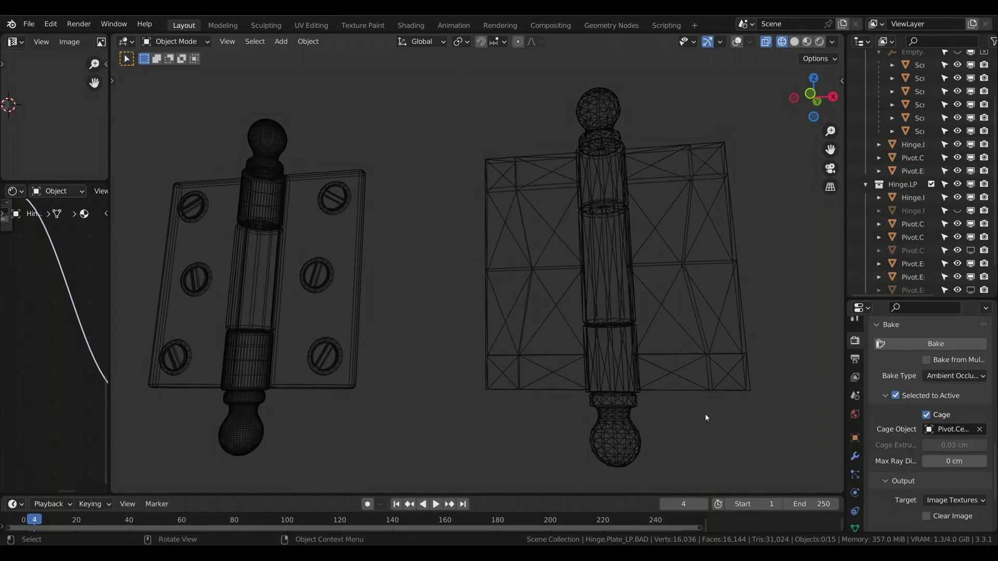
key(shift+z)
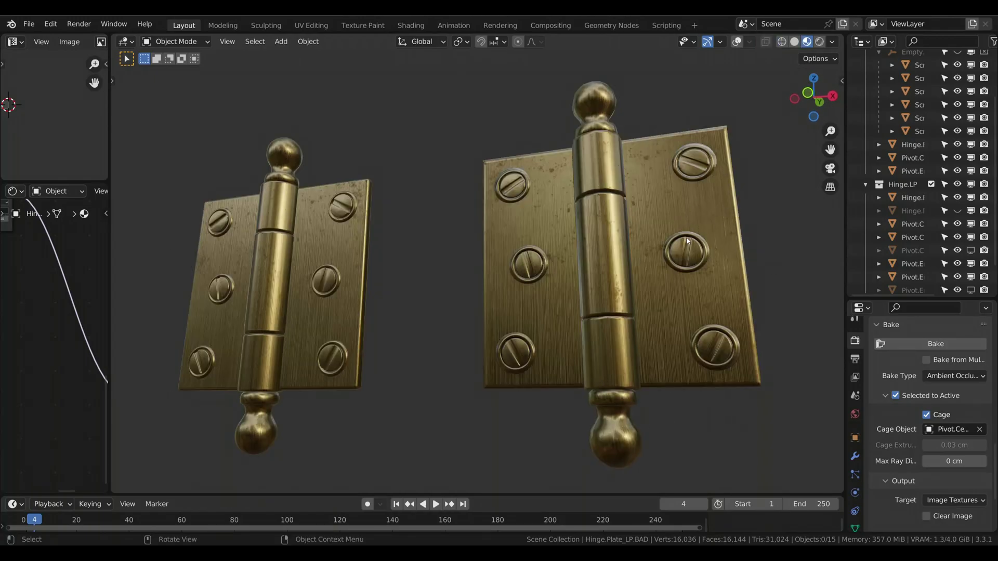
middle_drag(681, 254, 549, 316)
Orbit in on the silver hinge plate, re-enable viewport overlays and select the plate.
scroll(306, 285, up, 6)
middle_drag(545, 261, 510, 270)
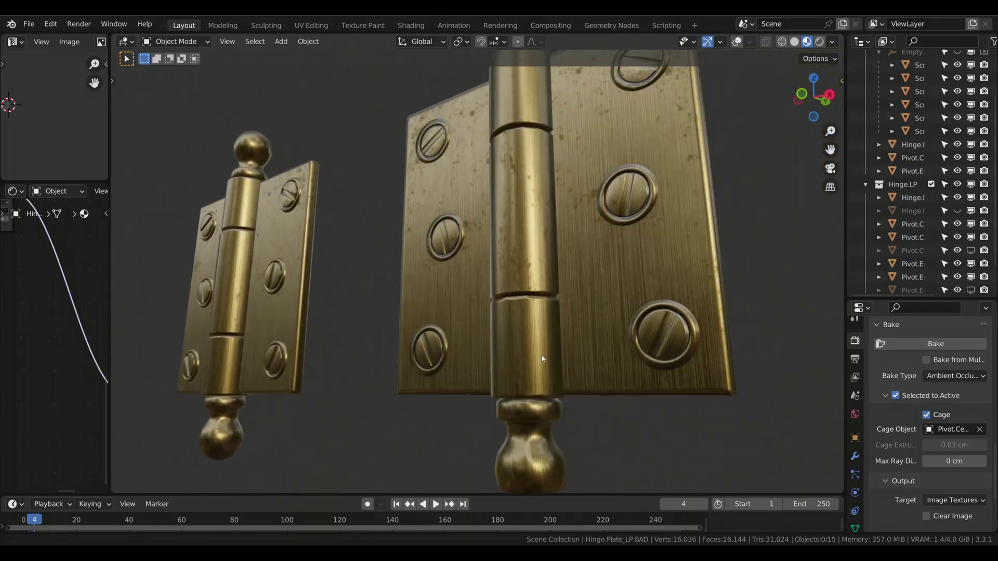
middle_drag(603, 315, 565, 257)
scroll(571, 270, up, 5)
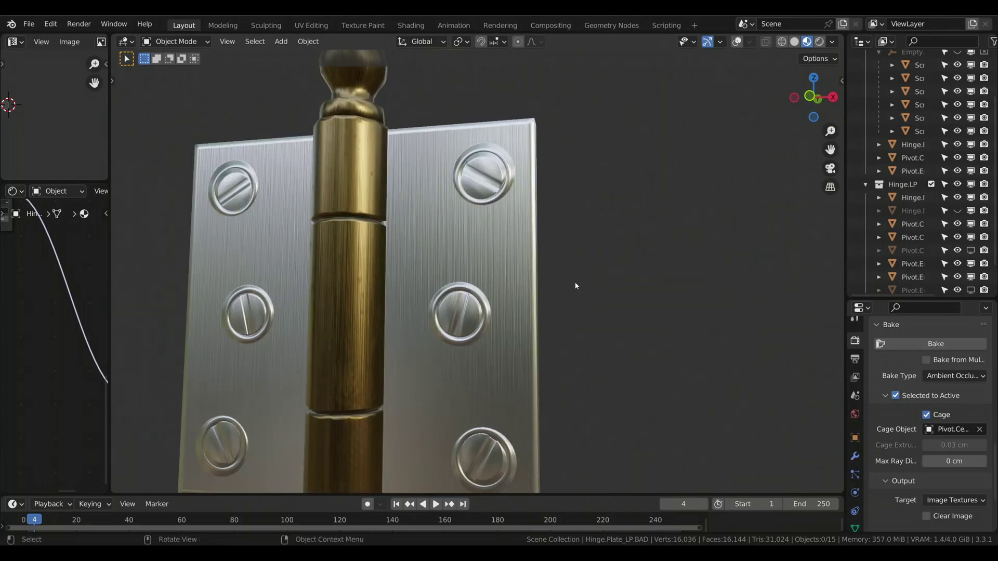
middle_drag(541, 338, 544, 398)
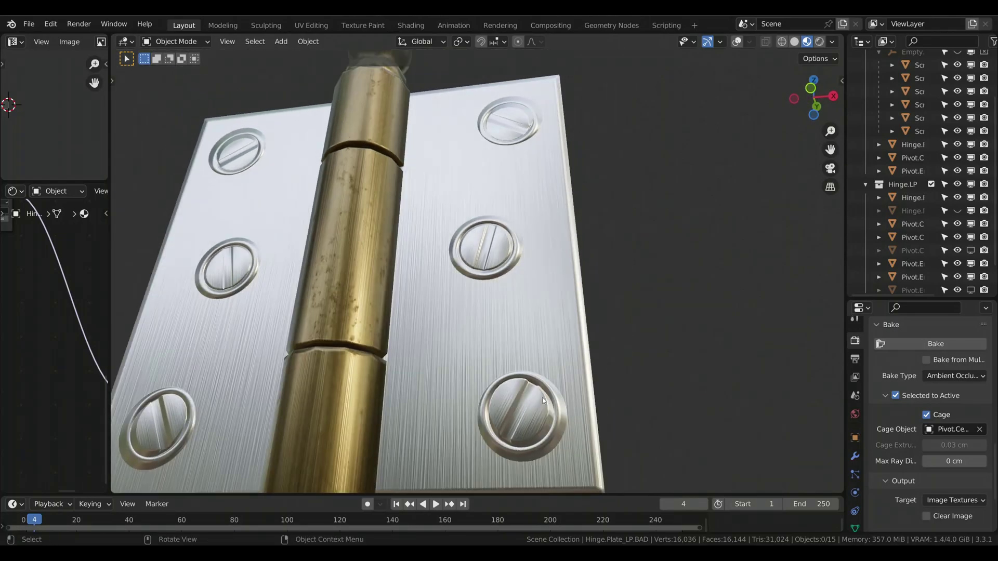
middle_drag(547, 248, 505, 174)
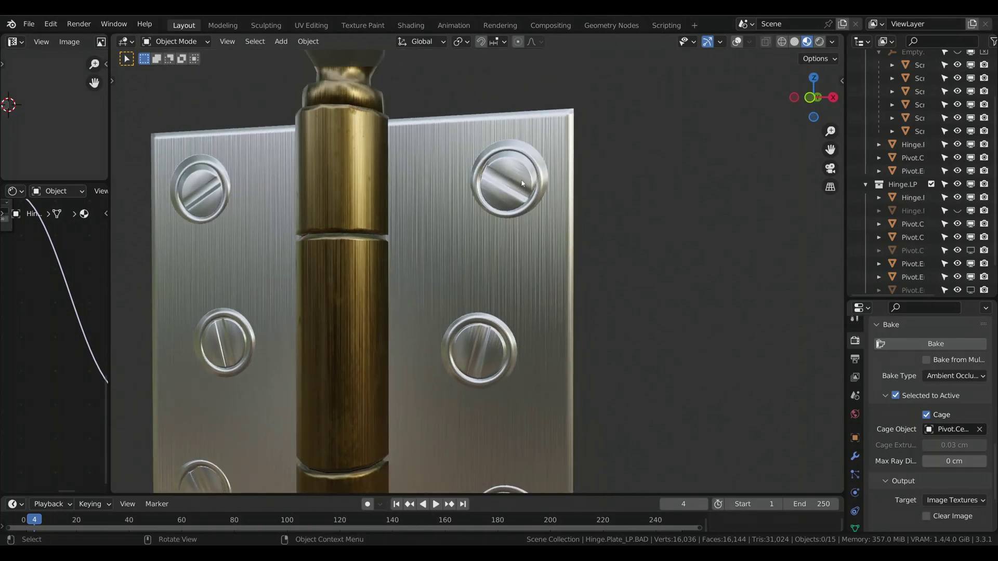
middle_drag(536, 322, 594, 334)
scroll(496, 351, down, 5)
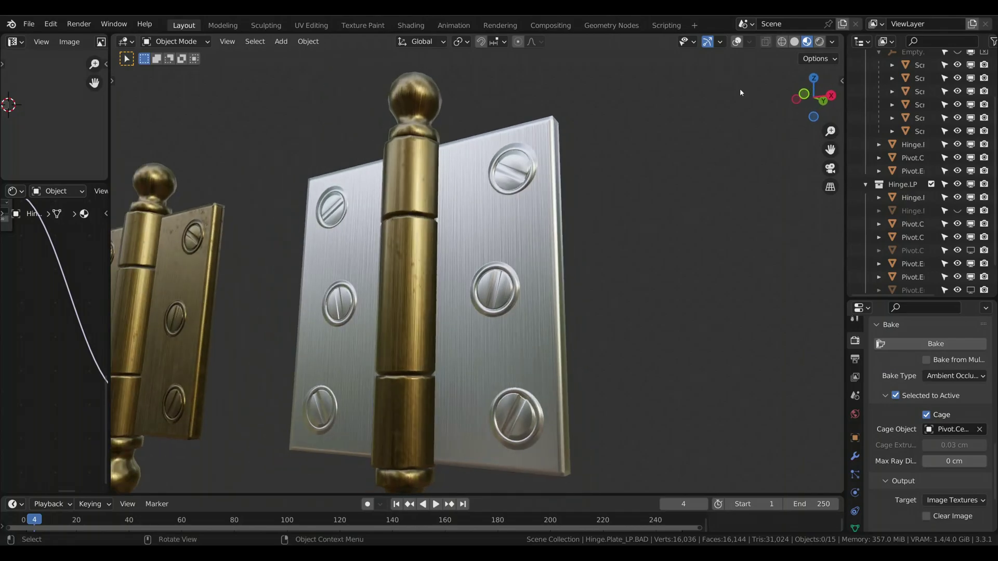
click(736, 41)
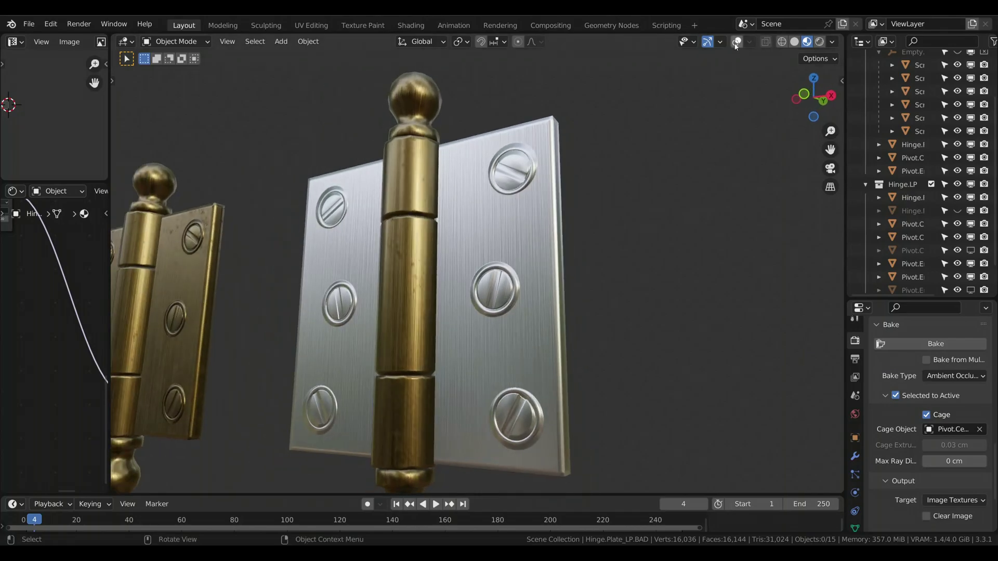
click(538, 236)
Show the plate's vertex normals at size 0.96 in Edit Mode, then return to Object Mode.
key(Tab)
middle_drag(569, 248, 522, 146)
middle_drag(604, 109, 520, 208)
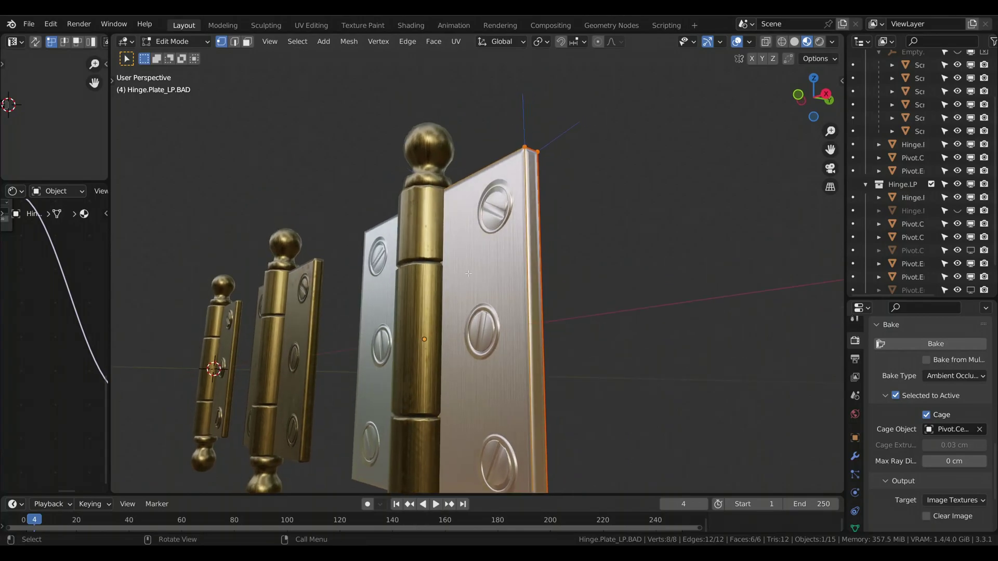
middle_drag(555, 286, 540, 136)
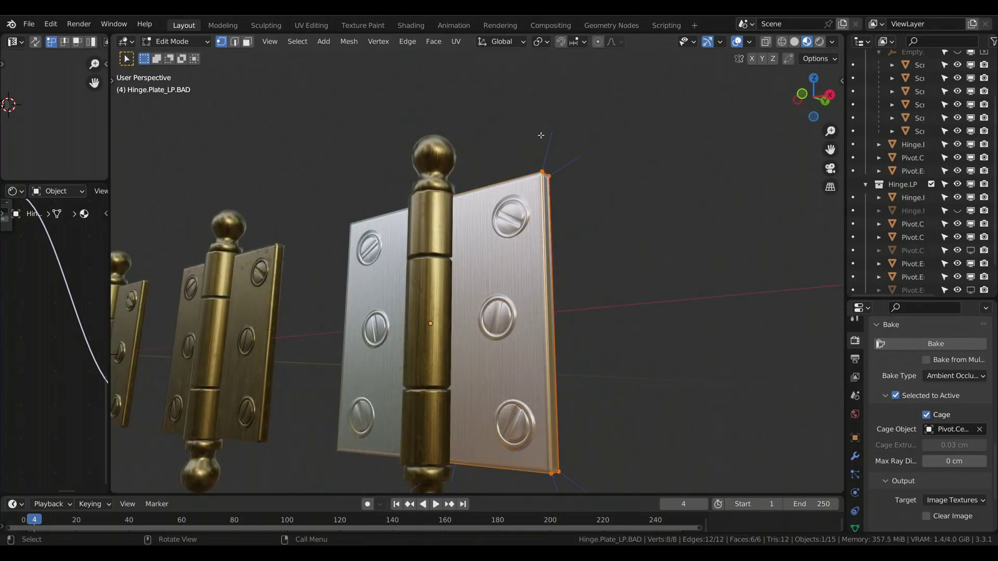
click(750, 42)
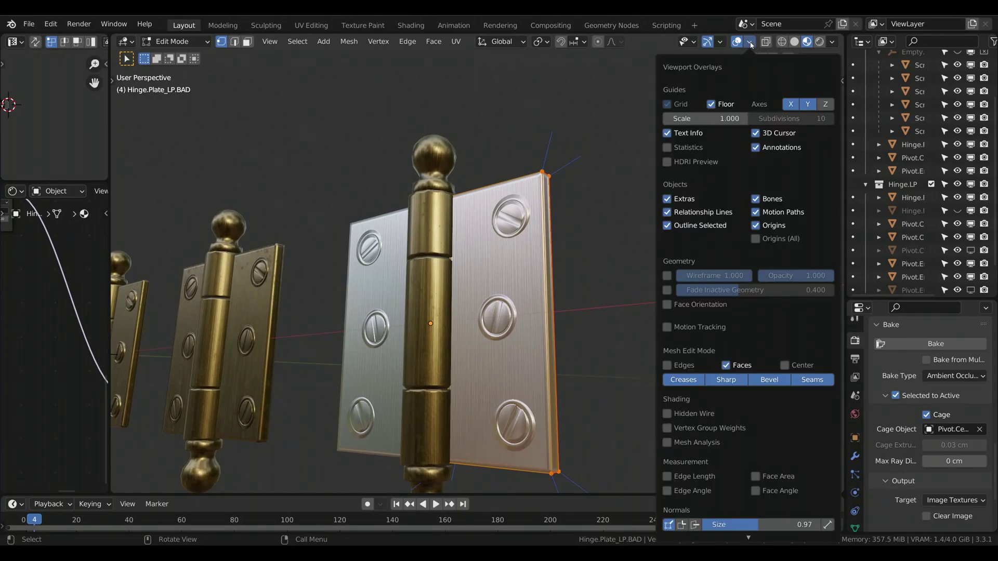
click(673, 526)
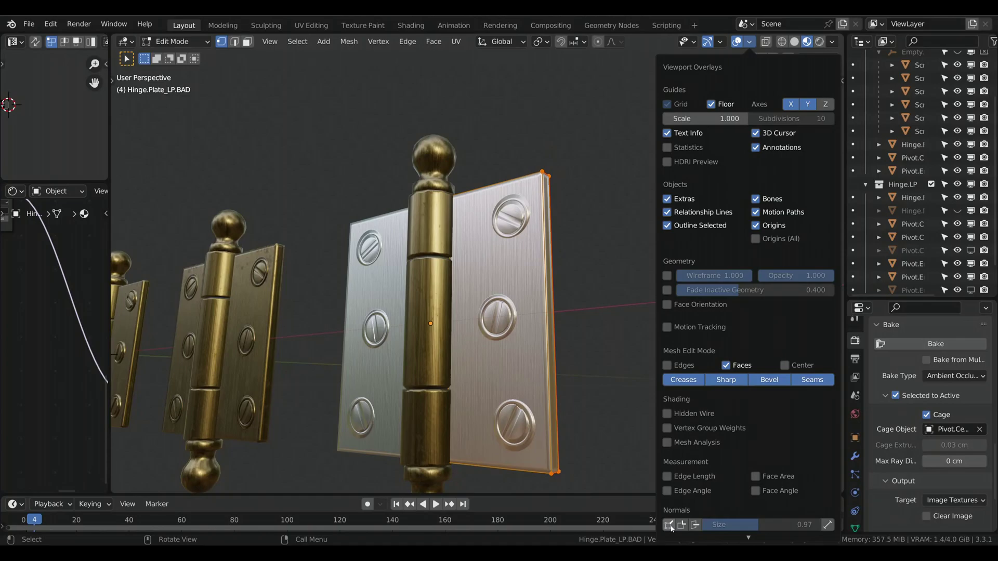
click(672, 526)
drag(779, 525, 773, 524)
key(Tab)
middle_drag(601, 406, 541, 398)
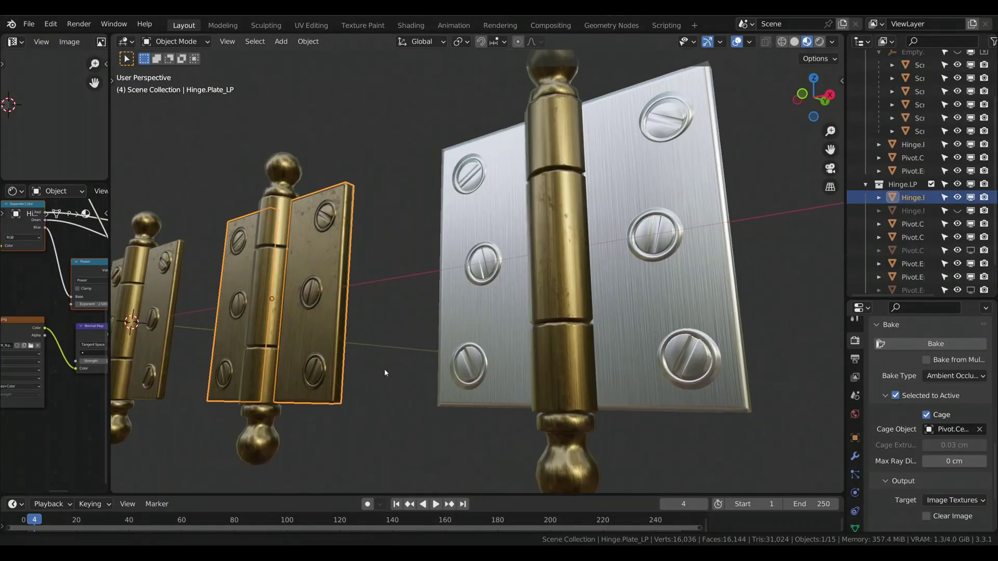
Inspect the brass plate's edge loops in Edit Mode around the corner screw, knuckle and underside.
middle_drag(385, 369, 491, 292)
scroll(490, 292, up, 6)
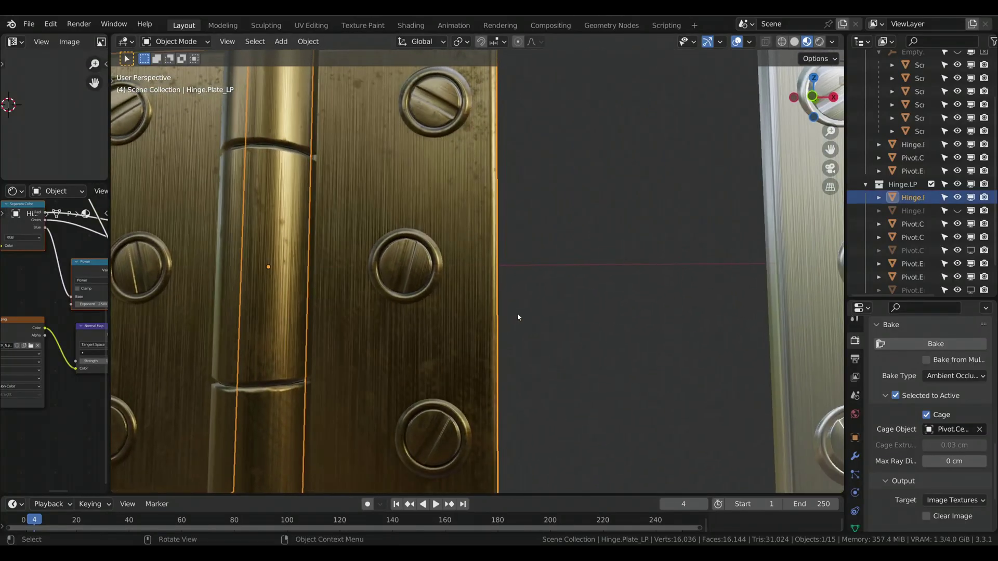
scroll(455, 234, down, 5)
middle_drag(455, 235, 415, 184)
key(Tab)
scroll(513, 279, up, 4)
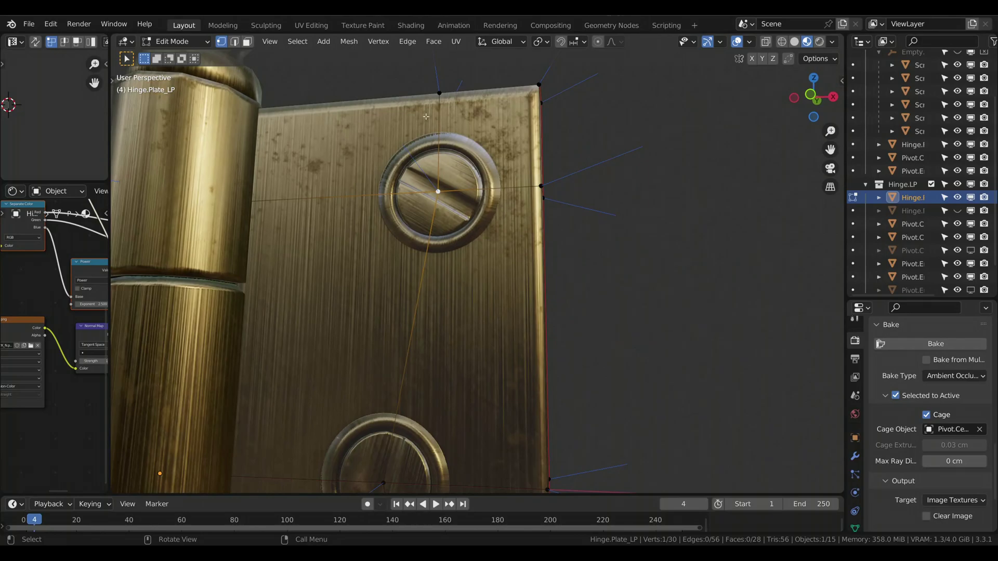
middle_drag(448, 138, 536, 192)
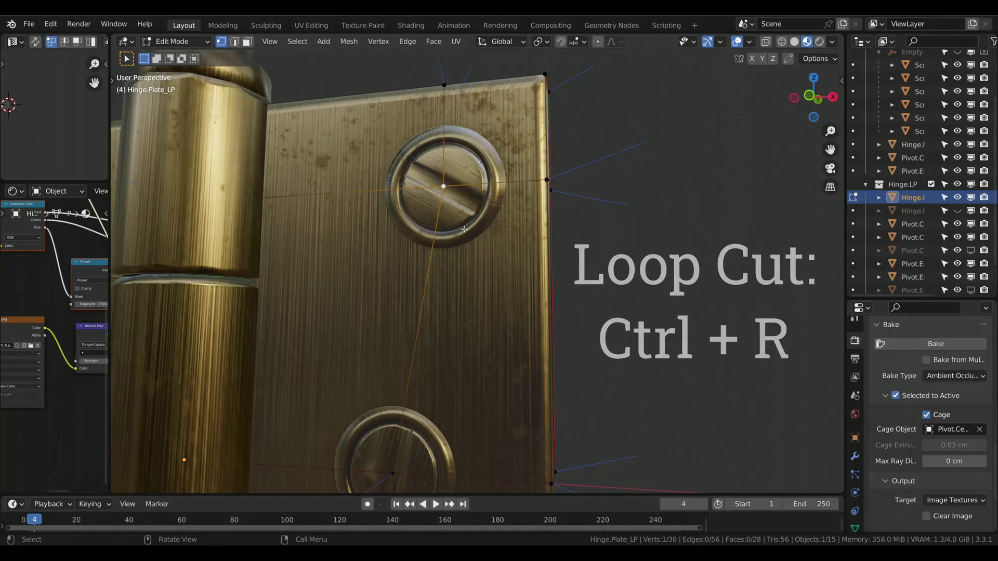
middle_drag(449, 165, 454, 242)
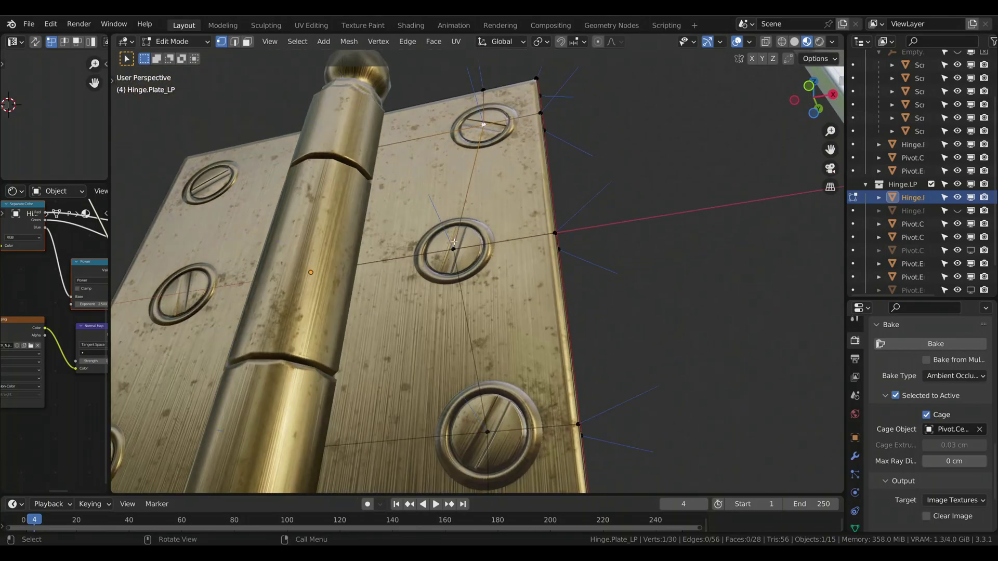
middle_drag(485, 438, 508, 405)
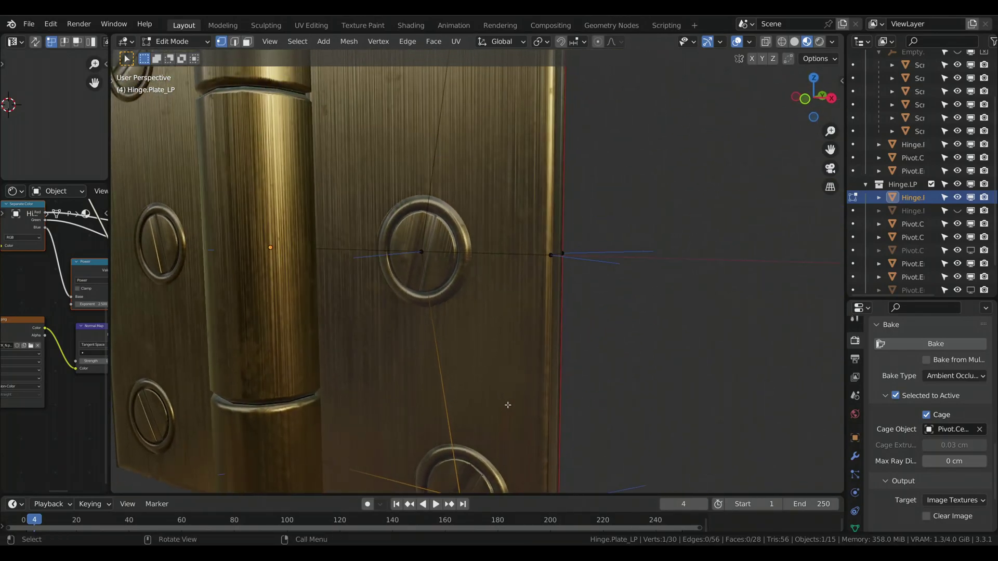
Return to Object Mode and switch to the Marmoset Toolbag Baking Tutorial in the browser.
key(Tab)
scroll(508, 404, down, 6)
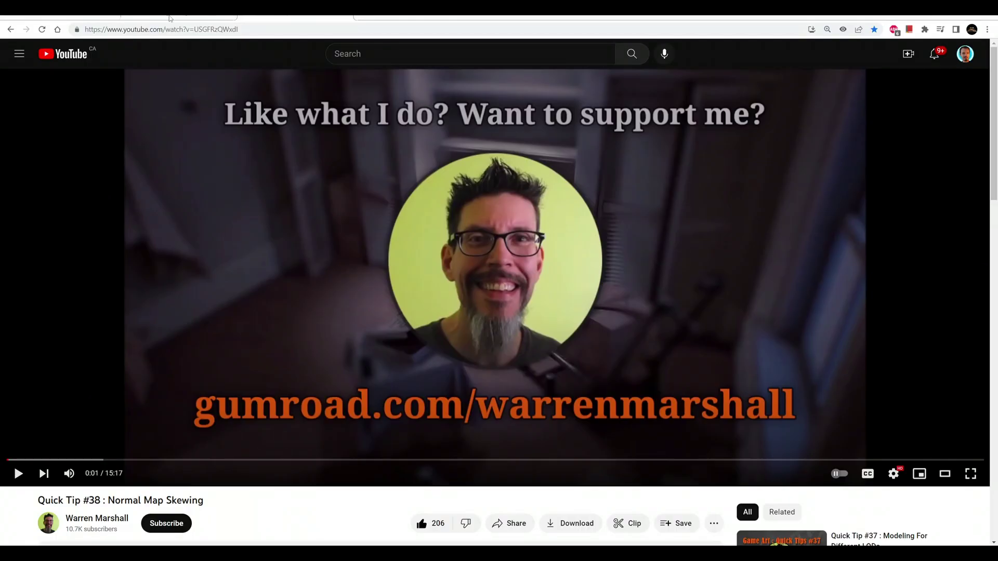
click(169, 18)
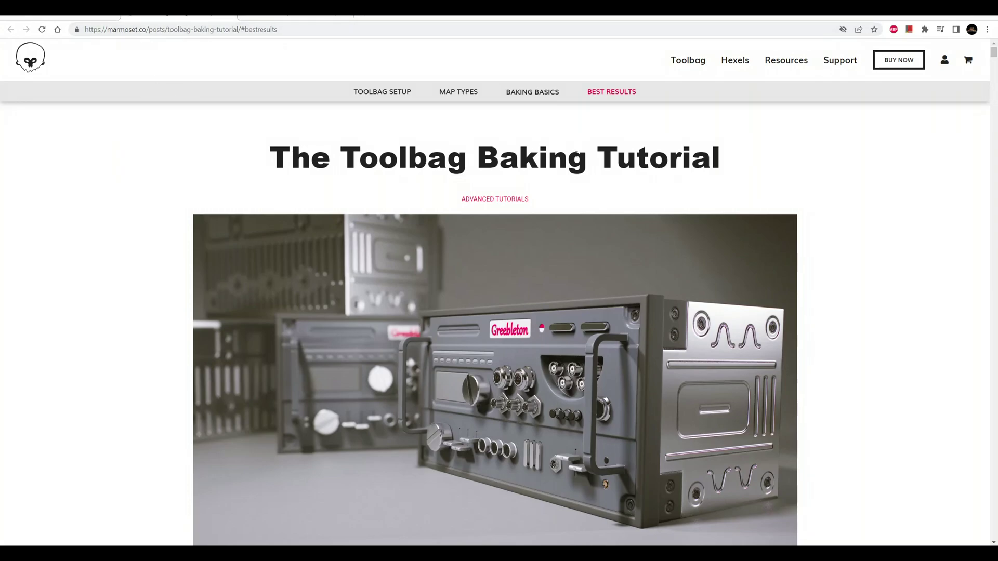
Read through the Marmoset tutorial's Baking Basics section on smoothed versus unsmoothed cages.
scroll(831, 322, down, 12)
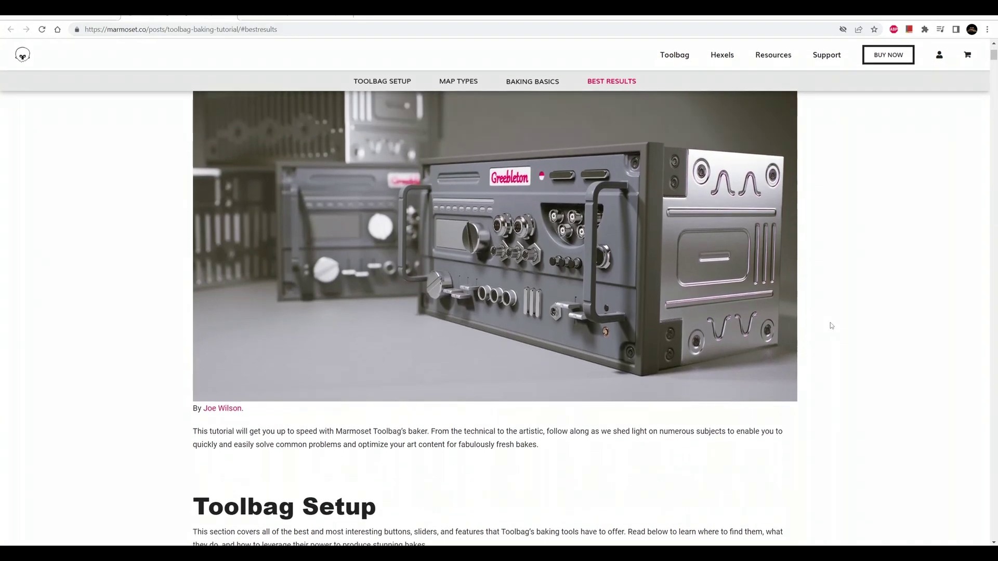
scroll(830, 325, up, 4)
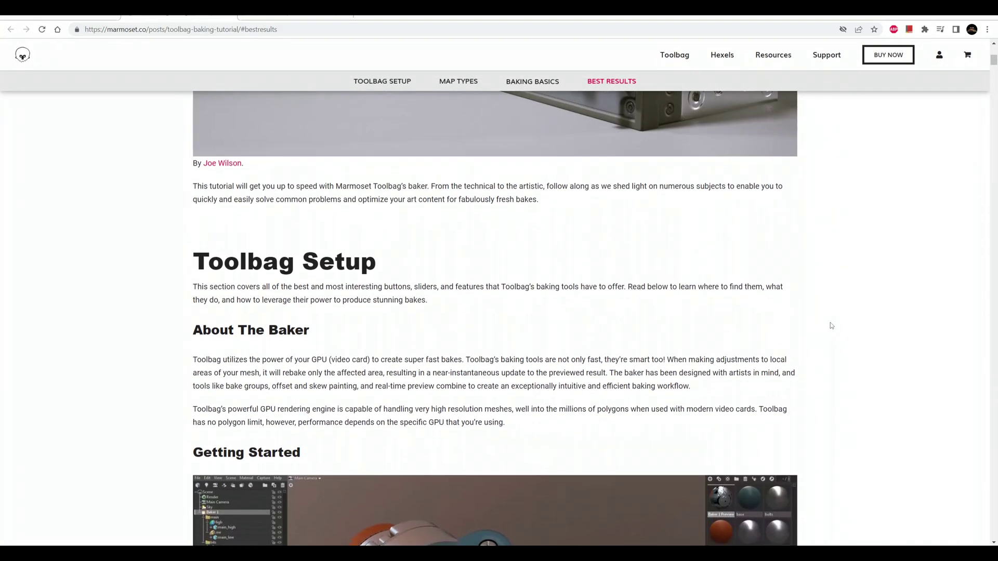
scroll(830, 326, down, 6)
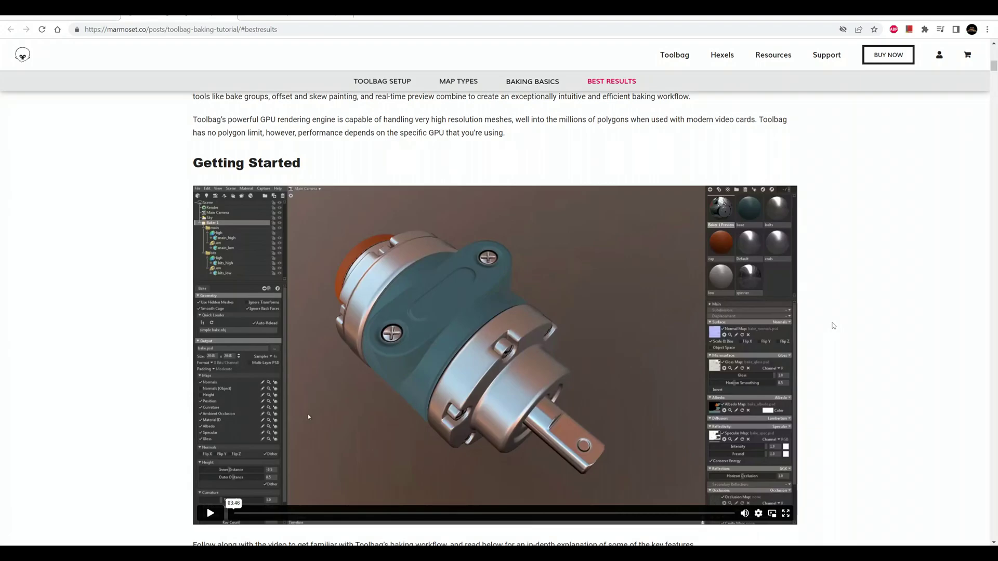
scroll(831, 325, down, 3)
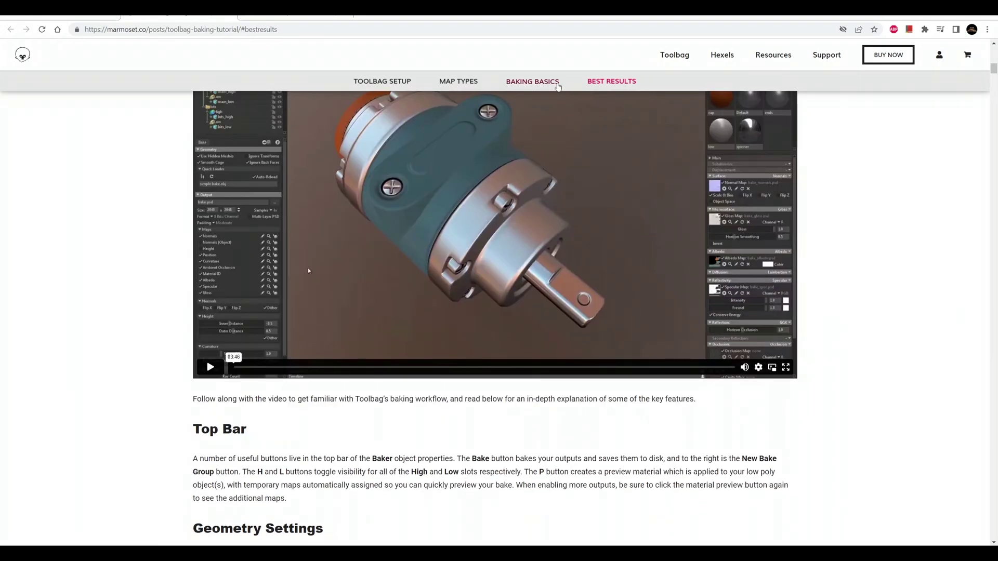
click(556, 83)
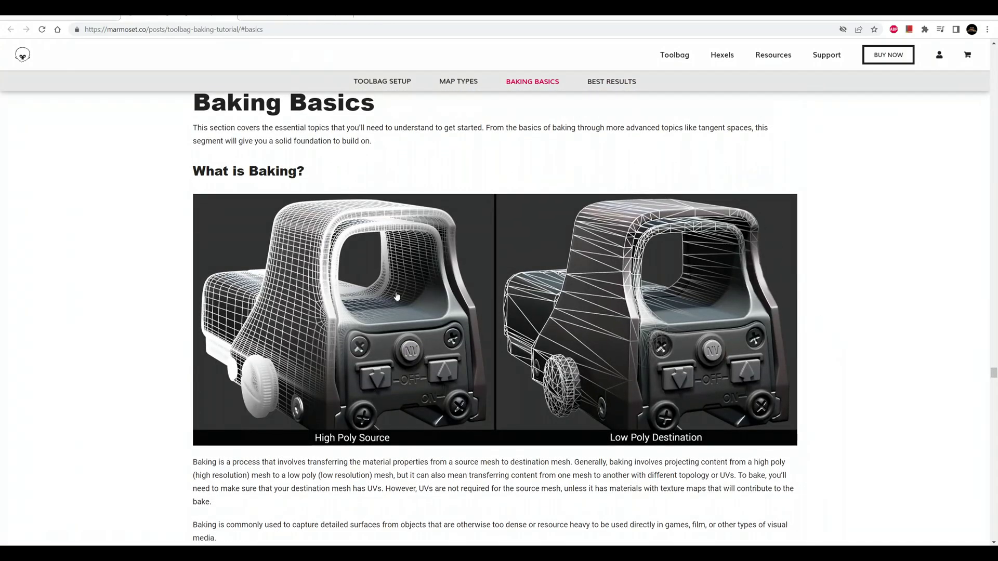
scroll(756, 339, down, 10)
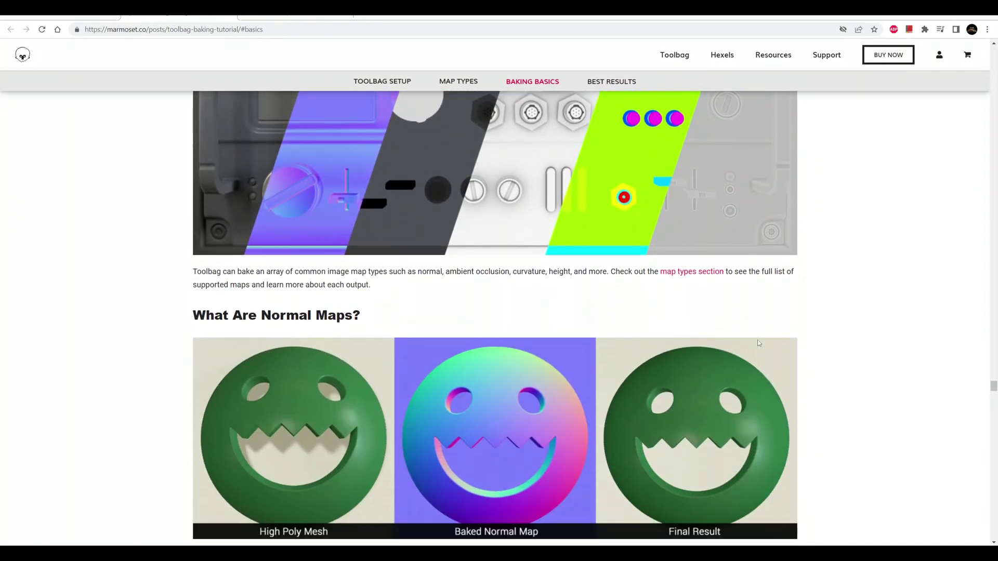
scroll(758, 343, down, 15)
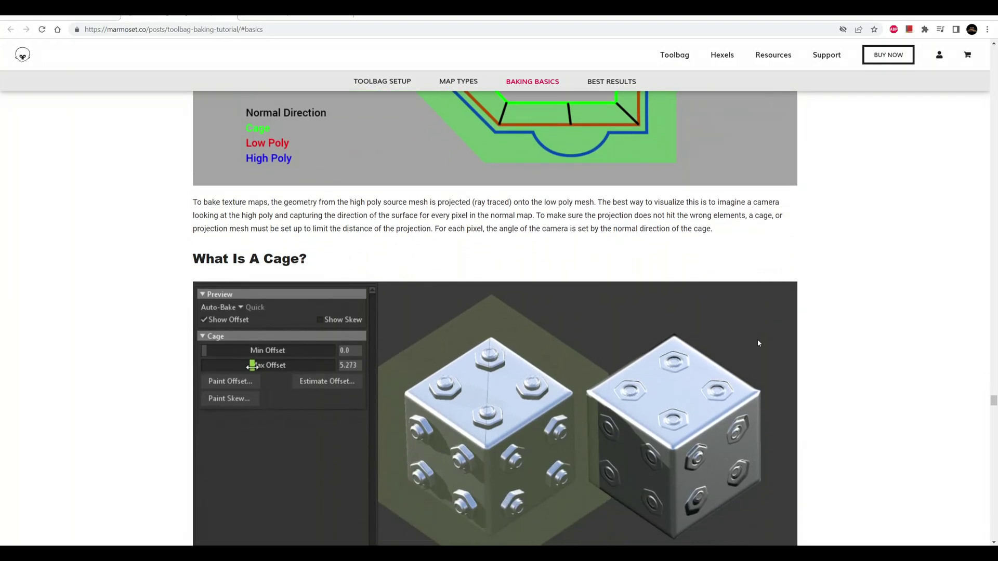
scroll(757, 339, down, 8)
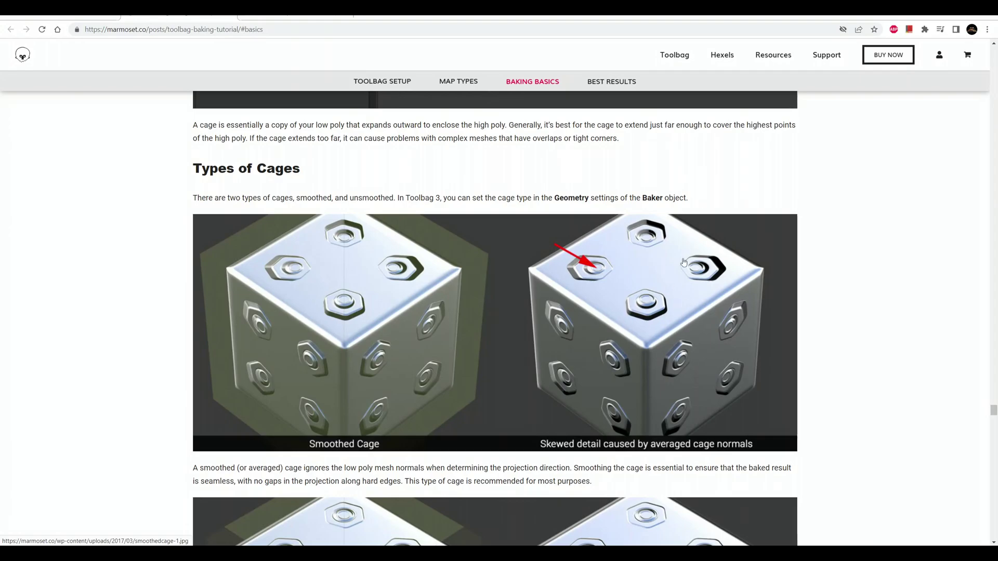
scroll(688, 361, down, 7)
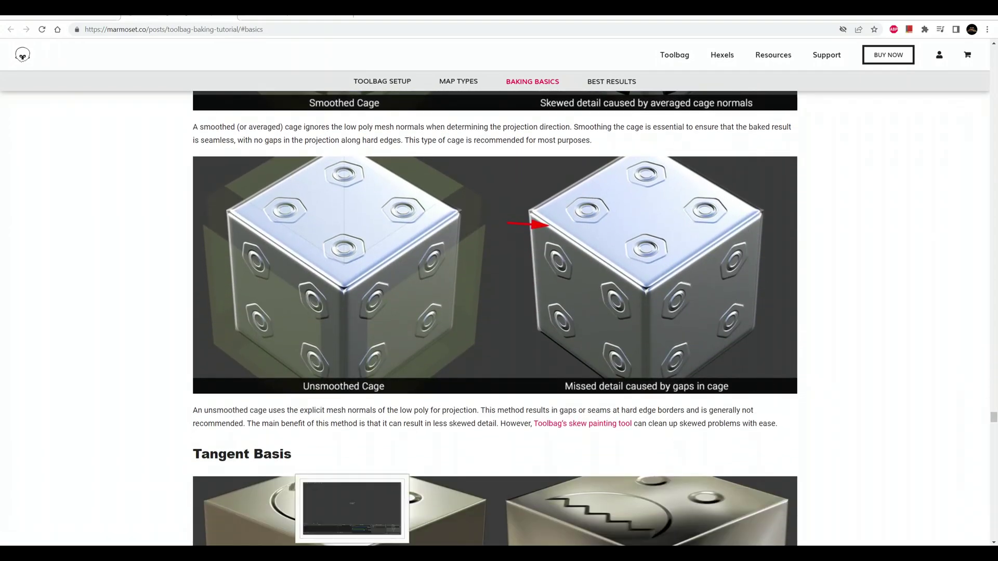
Return to Blender and put the hinge plate into Edit Mode.
click(352, 554)
middle_drag(588, 292, 626, 334)
key(Tab)
scroll(572, 287, up, 5)
scroll(561, 290, down, 5)
Leave Edit Mode and unhide the overlapping mesh to inspect it around the plate.
key(Tab)
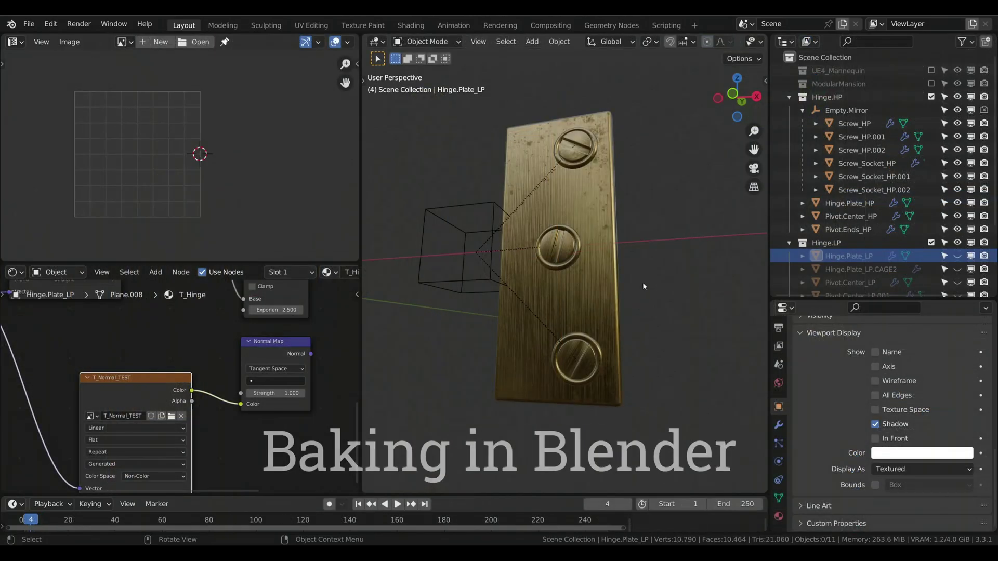
middle_drag(675, 305, 587, 147)
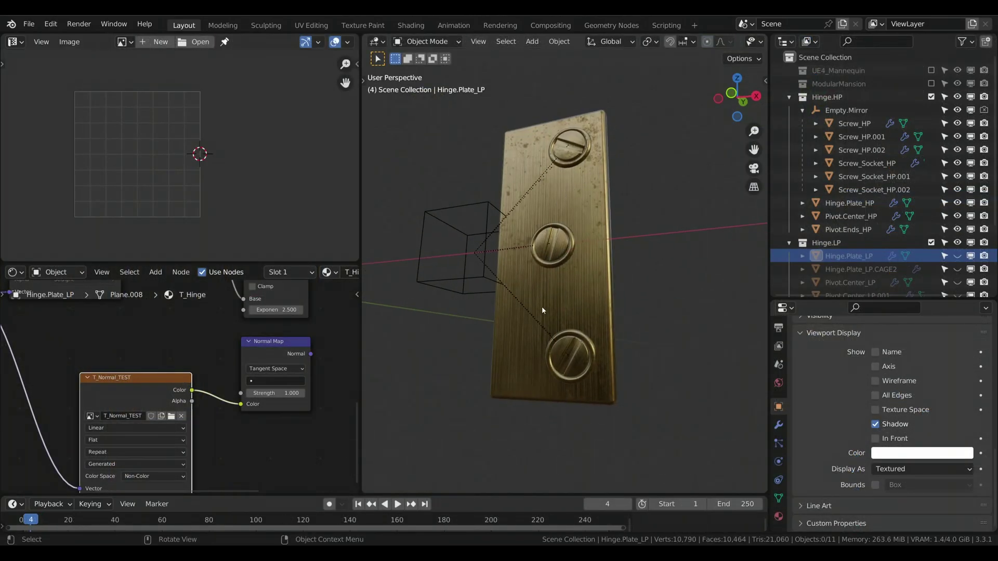
middle_drag(596, 288, 752, 282)
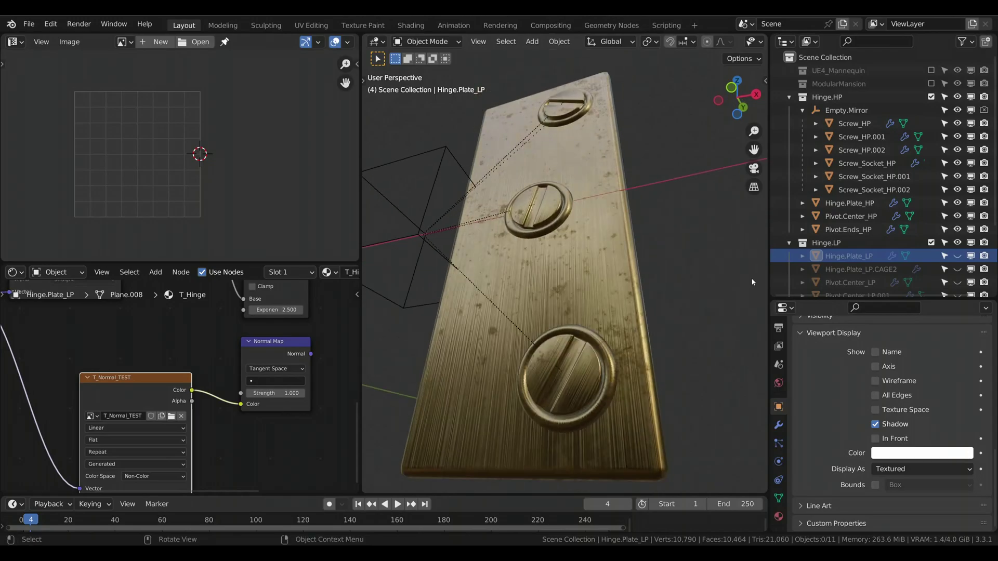
click(957, 256)
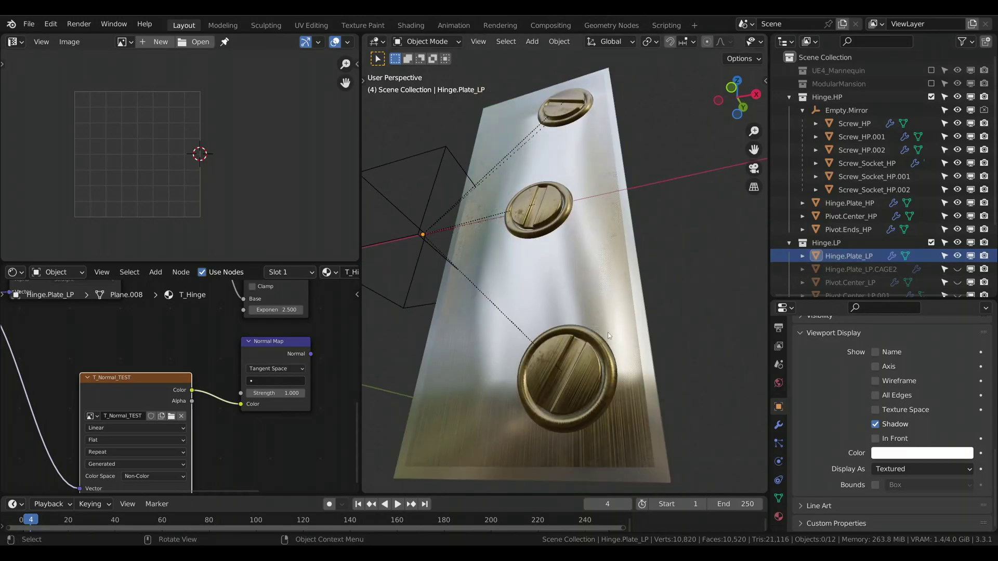
middle_drag(607, 332, 550, 325)
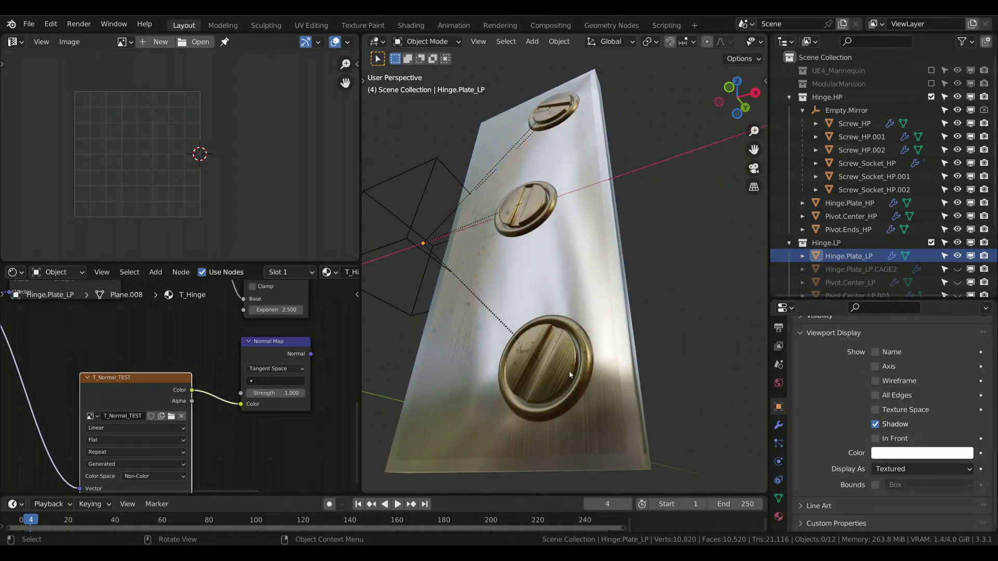
middle_drag(579, 379, 499, 275)
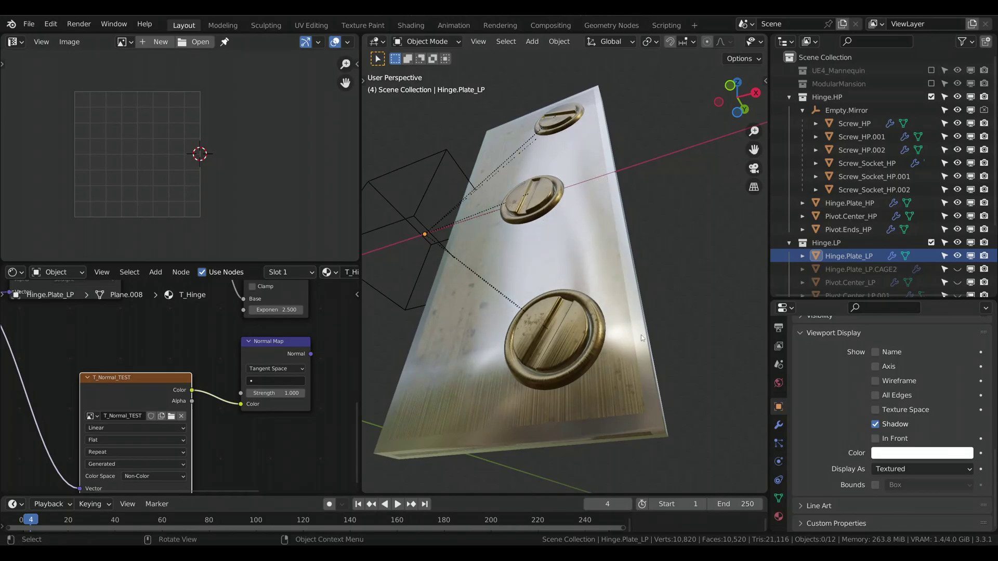
middle_drag(642, 339, 644, 349)
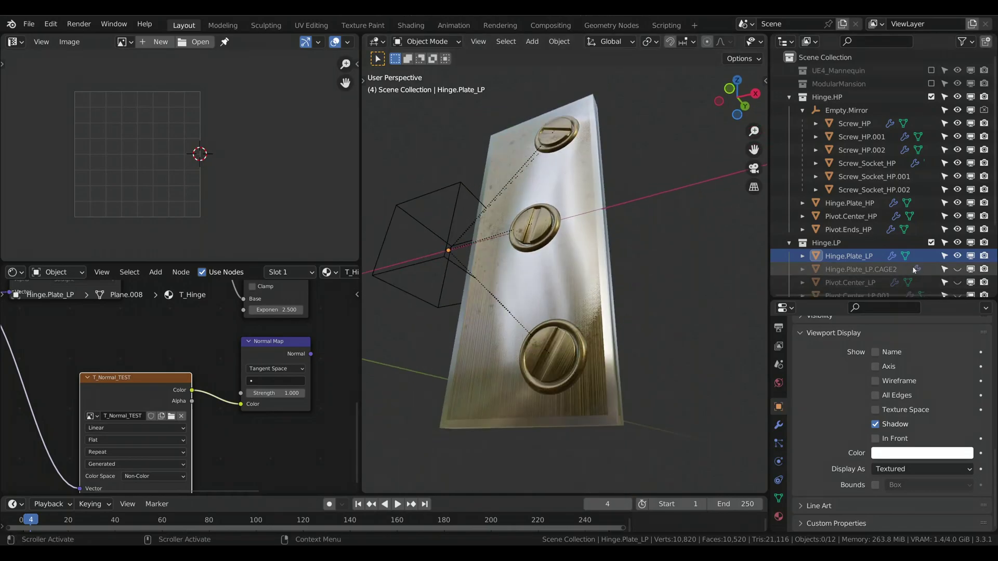
Select Hinge.Plate_LP, test-move it, then select and unhide Hinge.Plate_LP.CAGE2.
click(844, 256)
key(g)
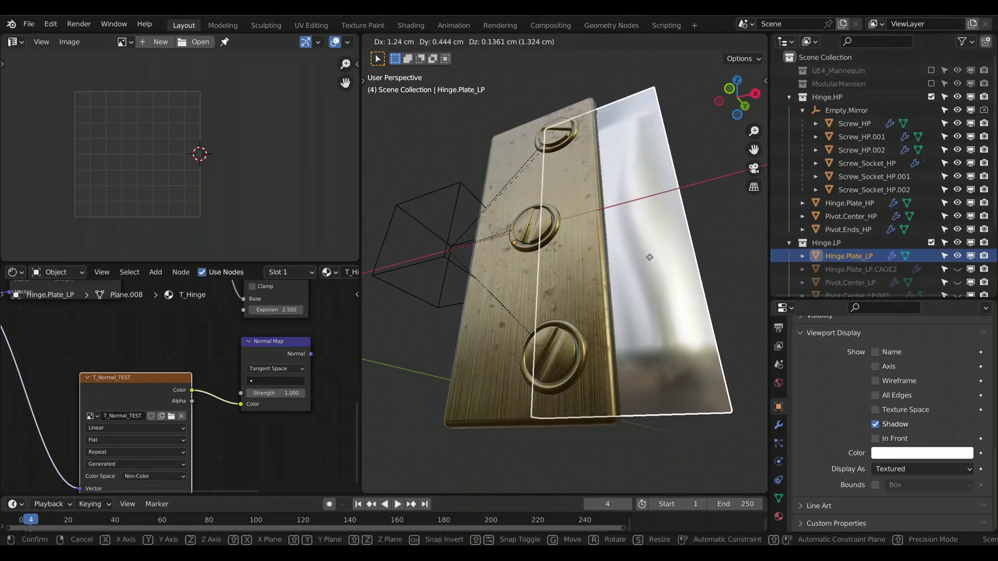
right_click(602, 214)
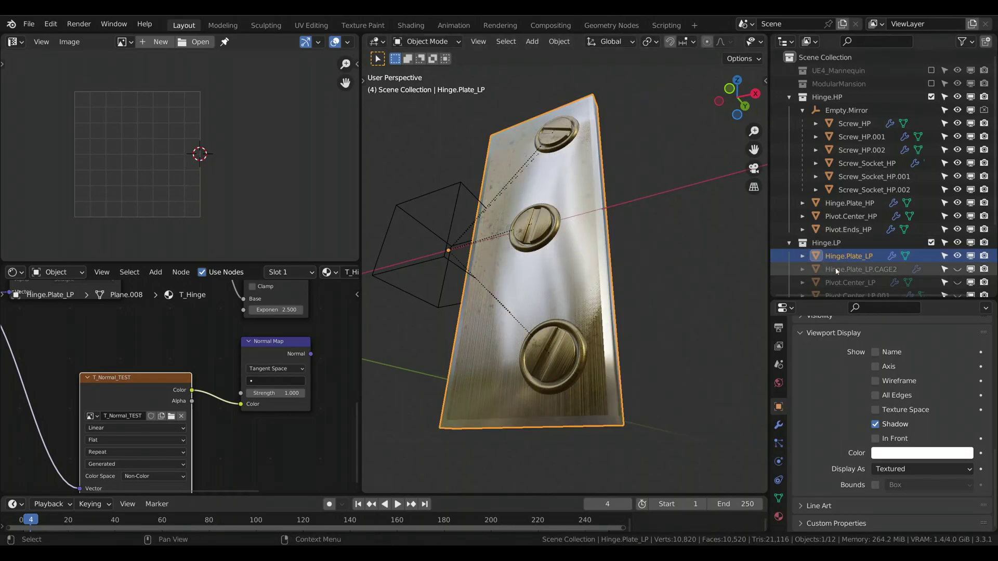
click(880, 270)
click(957, 269)
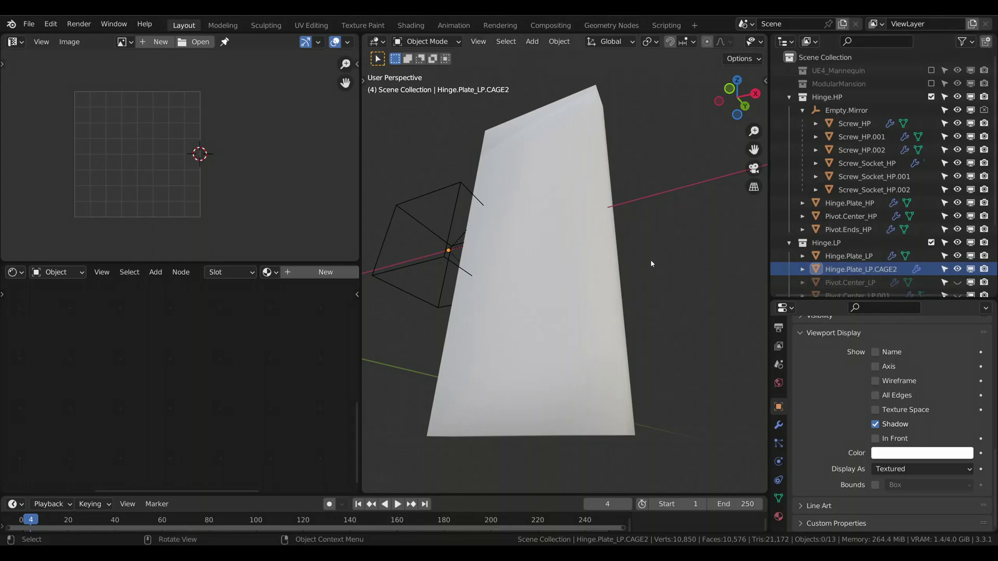
Inflate the cage mesh along its normals with Shrink/Fatten (Alt+S) in Edit Mode.
key(Tab)
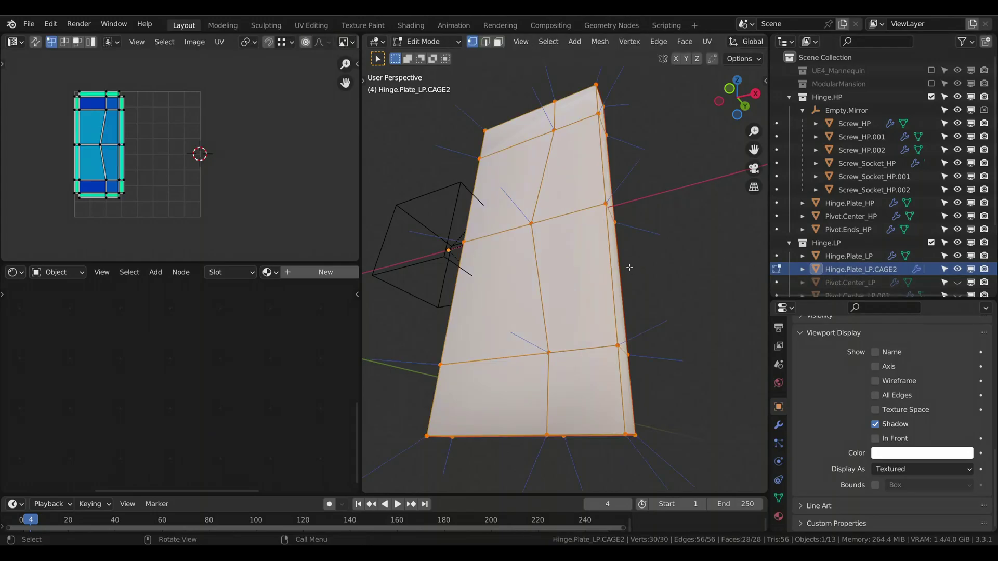
key(alt+s)
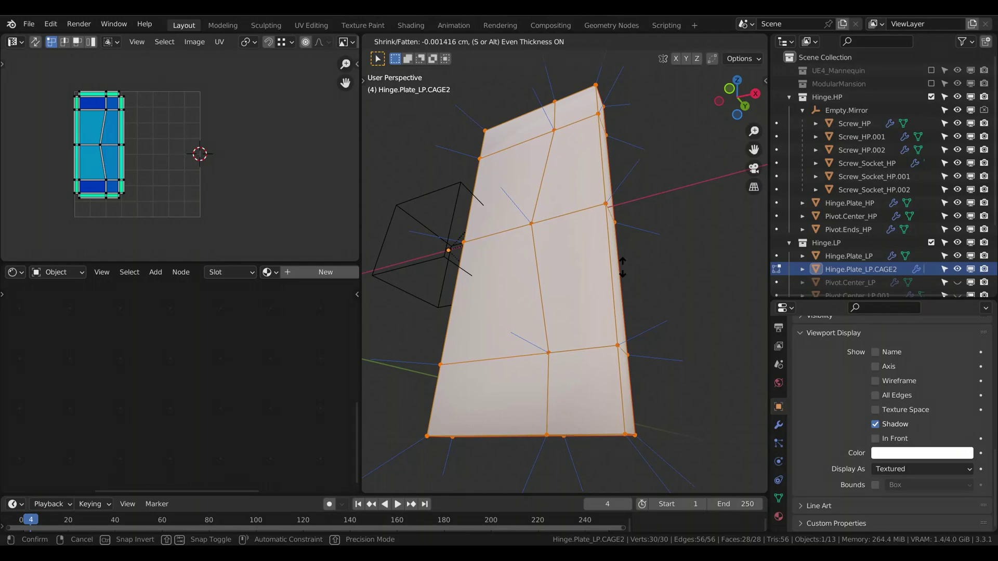
click(622, 267)
key(Tab)
Set the cage's viewport Display As option to Wire.
click(909, 464)
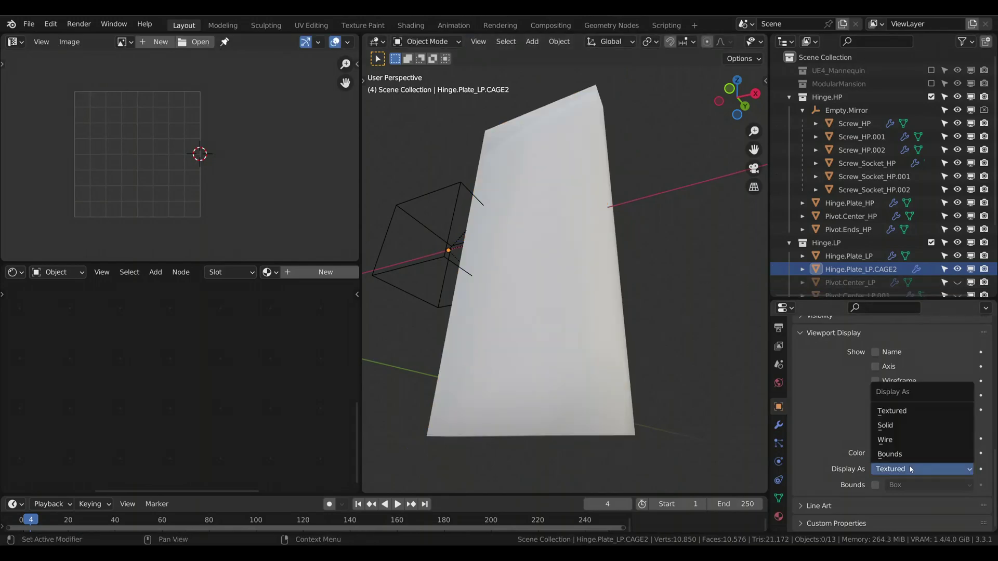
click(899, 440)
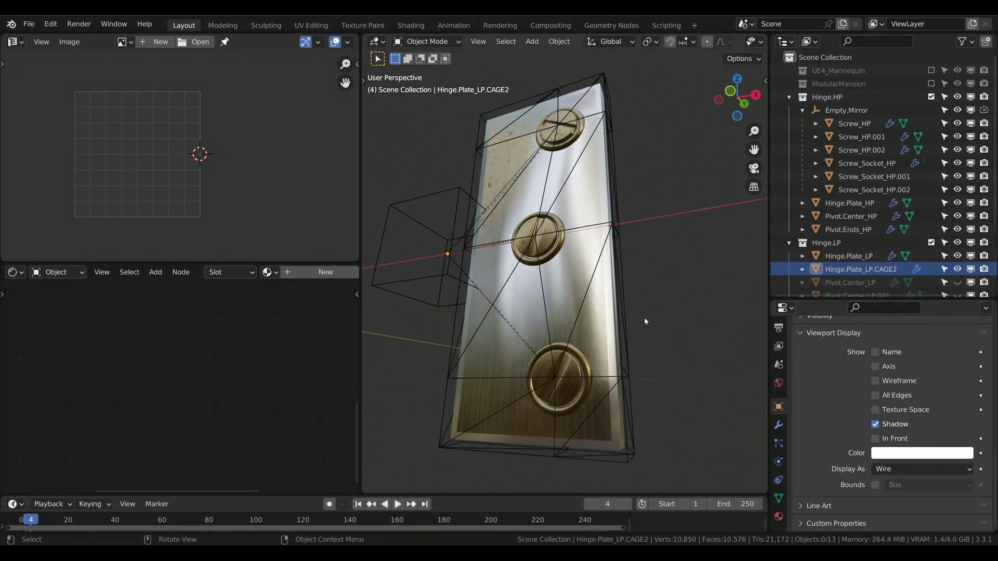
middle_drag(644, 317, 693, 297)
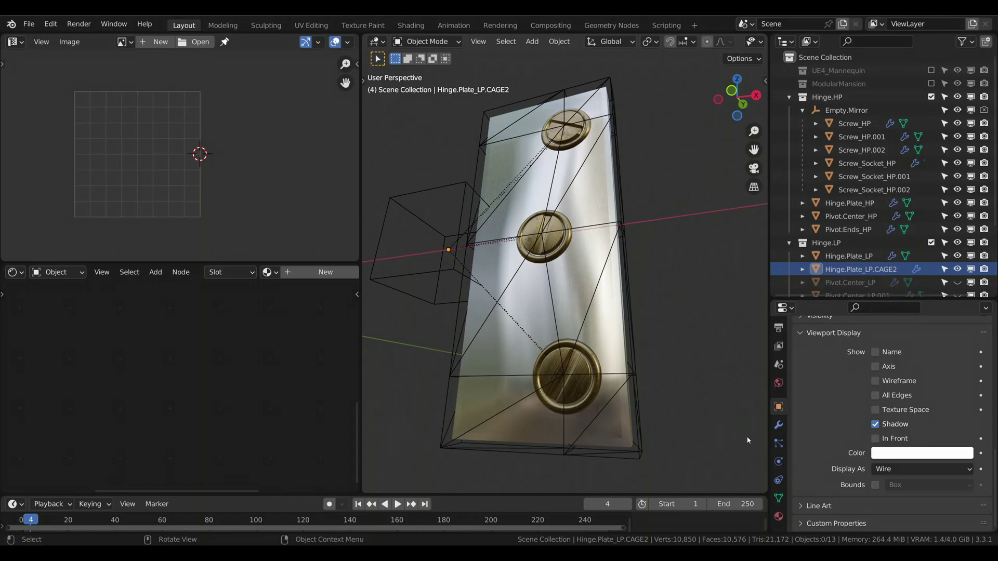
click(778, 425)
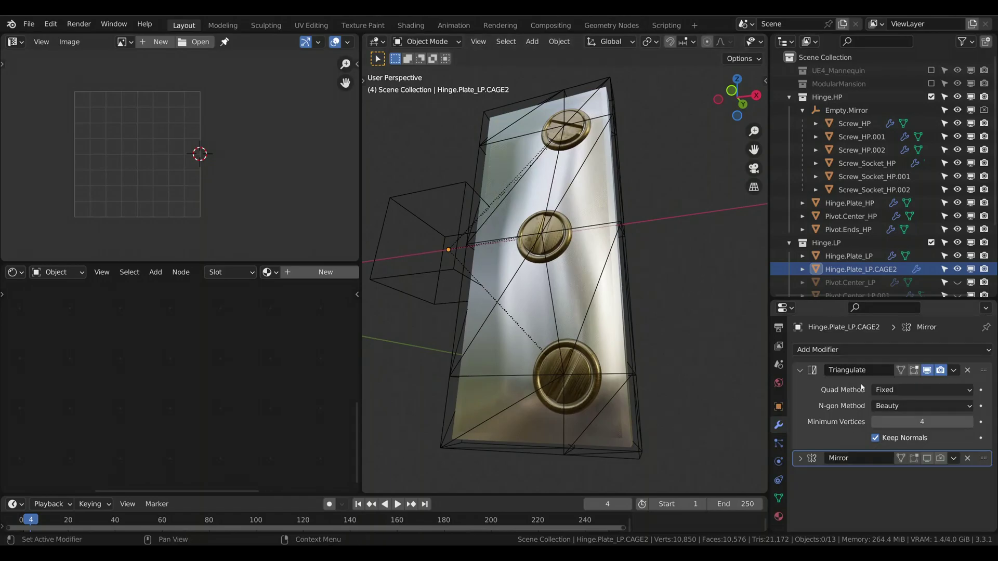
Select the Hinge.Plate_LP.CAGE2 wireframe in the viewport and orbit to check it.
click(564, 203)
middle_drag(673, 372, 670, 372)
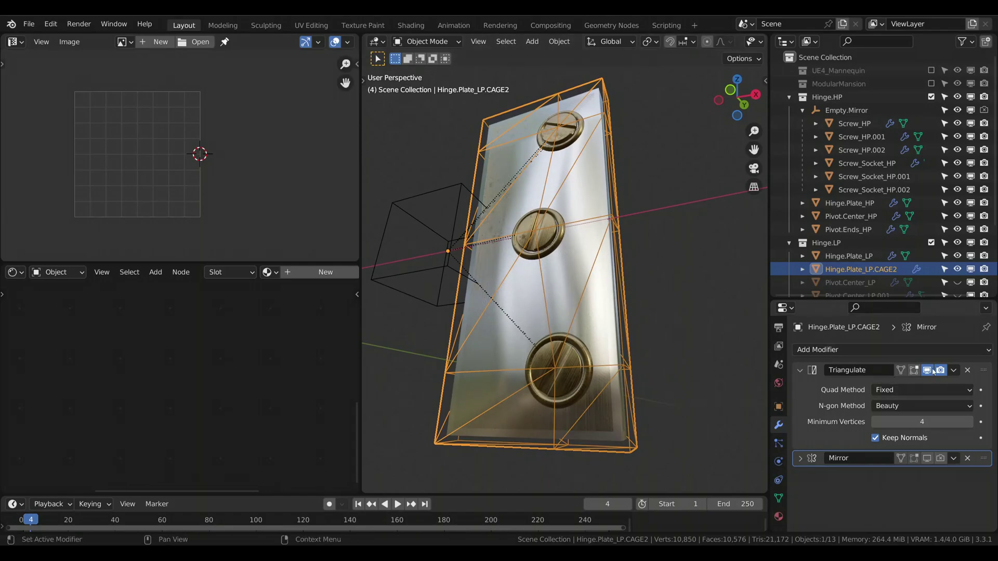
middle_drag(602, 328, 598, 325)
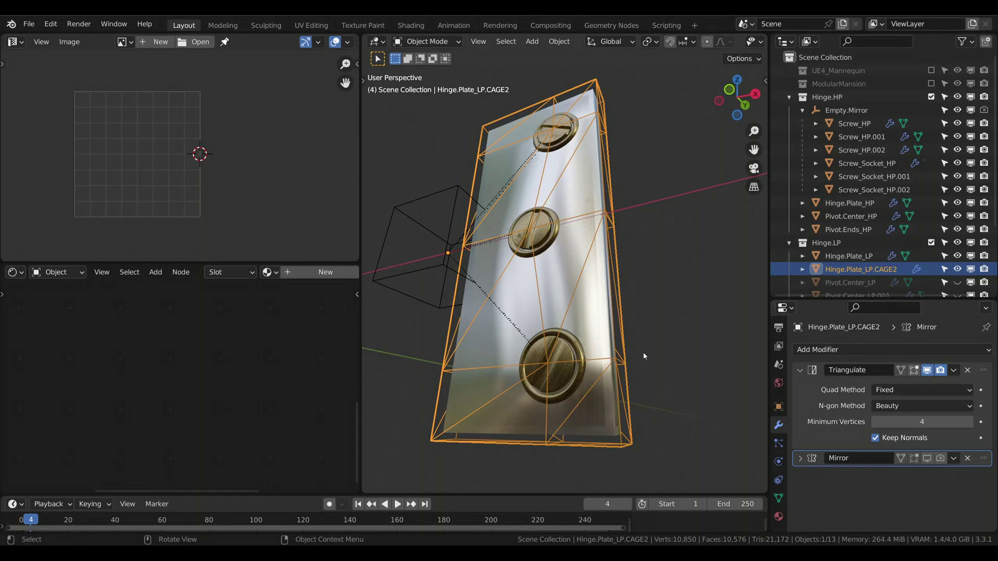
middle_drag(643, 352, 660, 343)
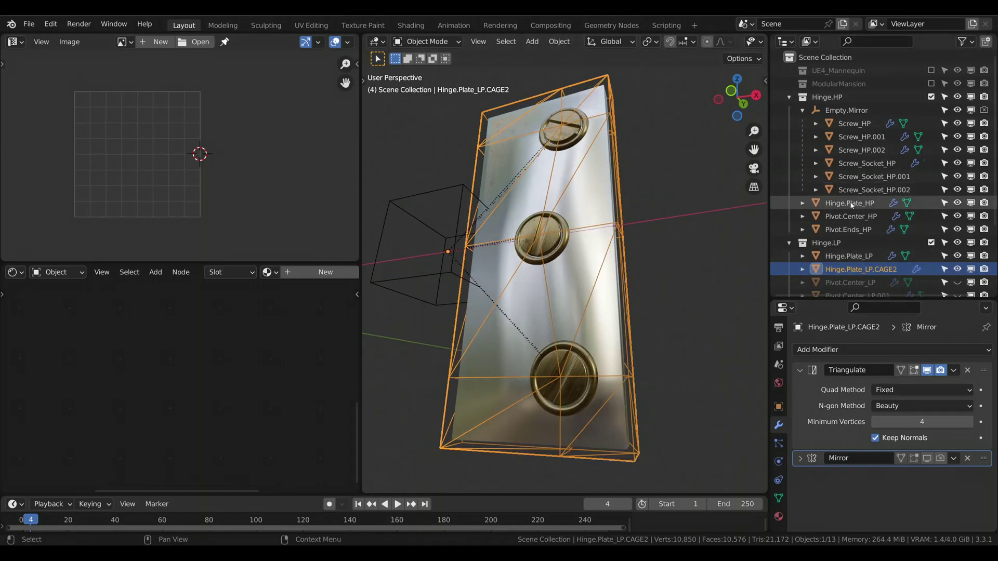
click(154, 44)
Create a 4096 × 4096 32-bit float image named T_Hinge_N_TEST.
text(T_Hinge_N_TEST)
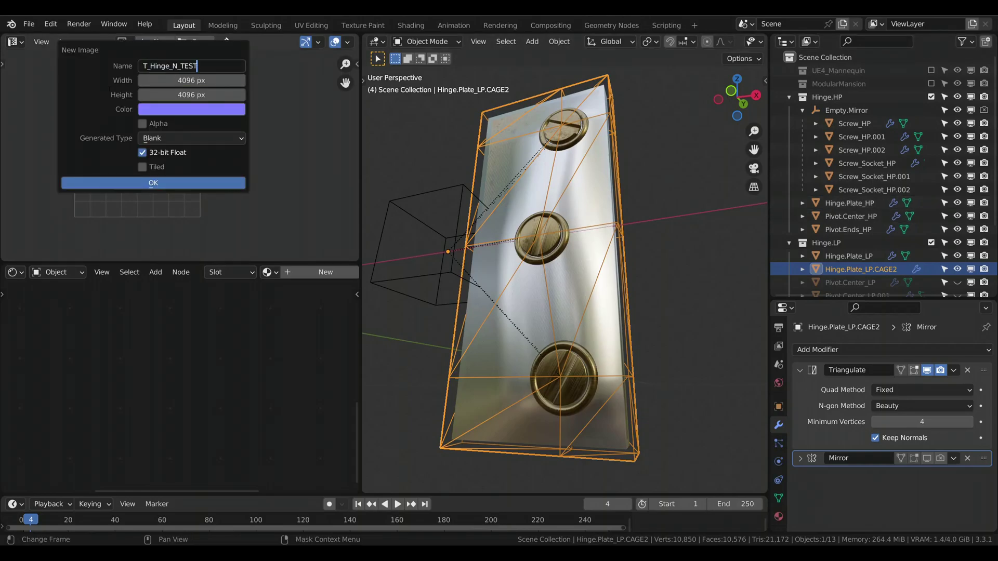
key(Return)
click(188, 110)
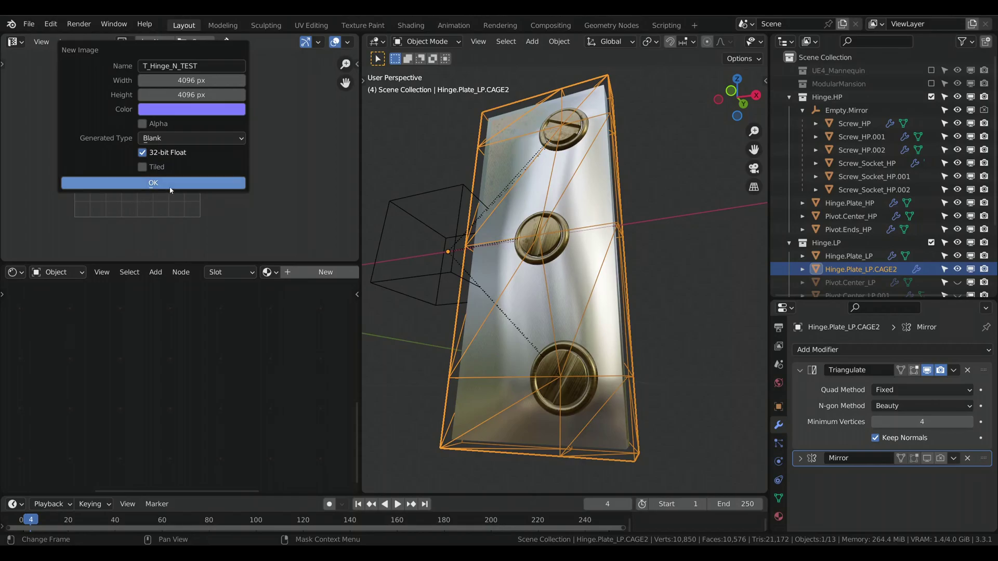
click(177, 184)
Set T_Hinge_N_TEST's colour space to Non-Color in the sidebar Image tab and fit the view.
key(n)
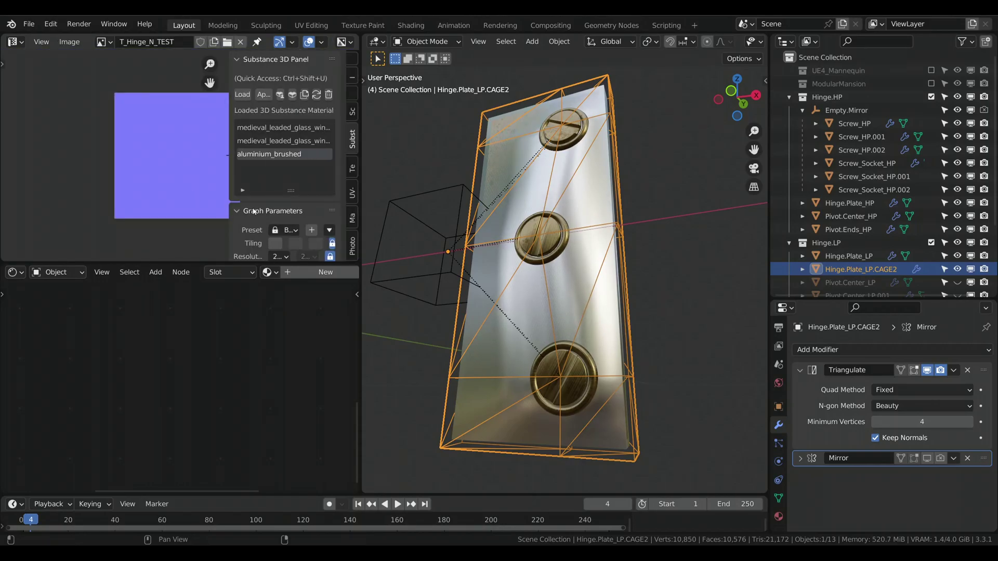
click(353, 78)
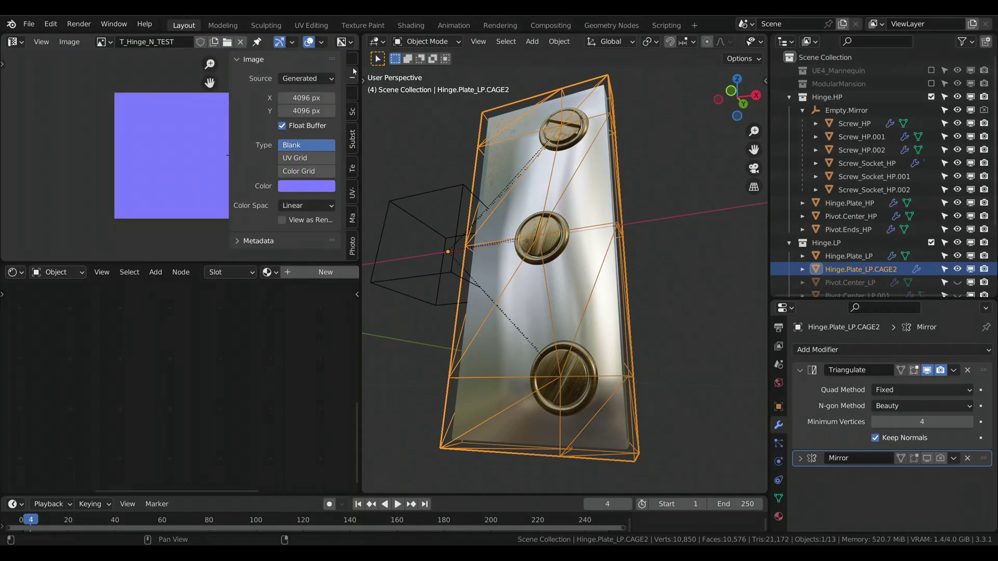
click(295, 206)
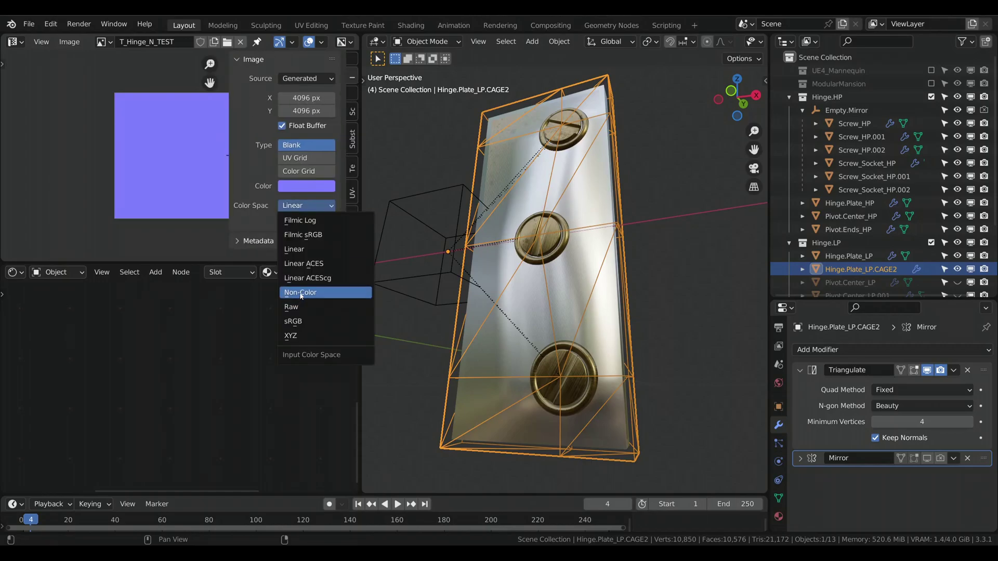
click(300, 293)
key(Home)
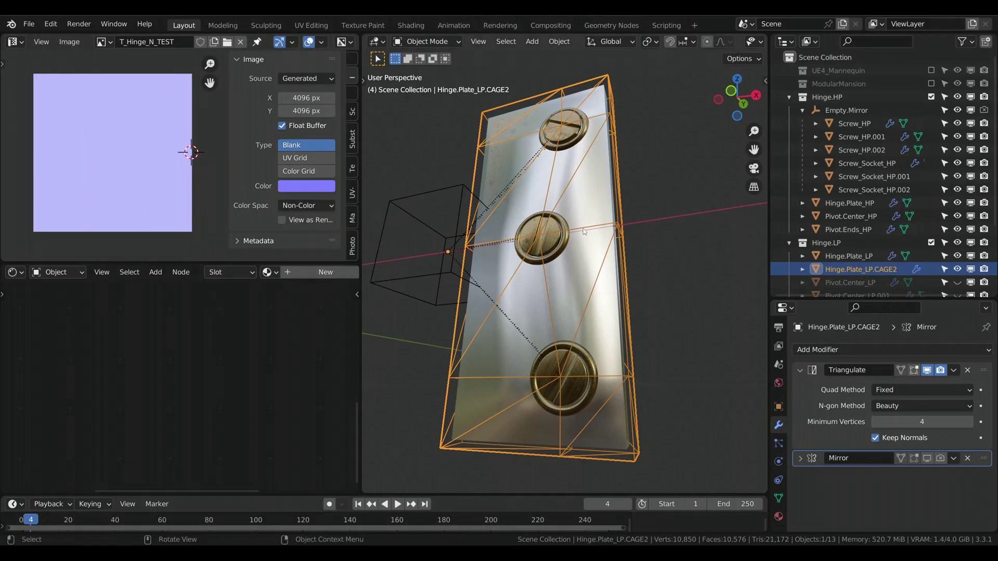
Select Hinge.Plate_LP and load T_Hinge_N_TEST into its Image Texture node.
click(849, 256)
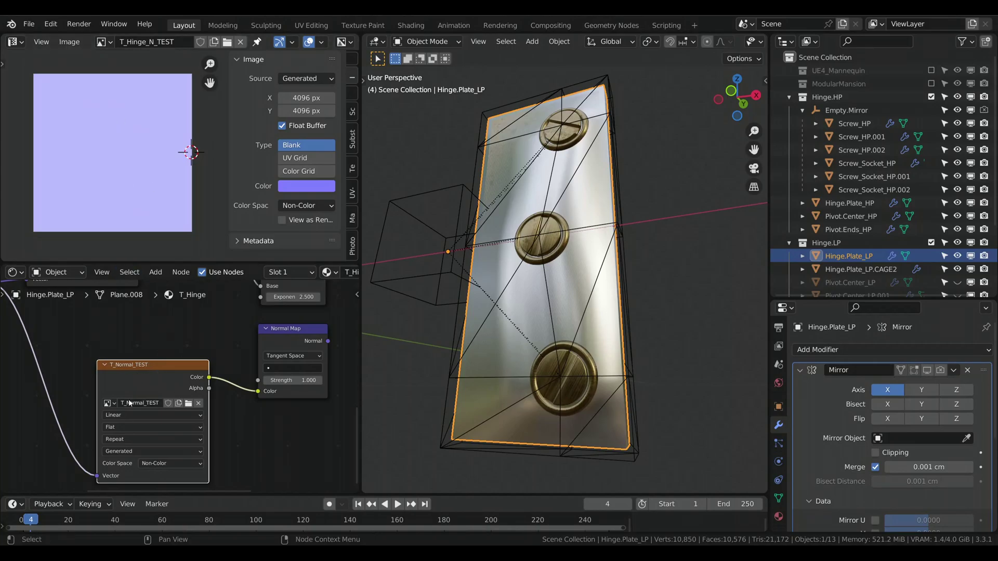
click(109, 403)
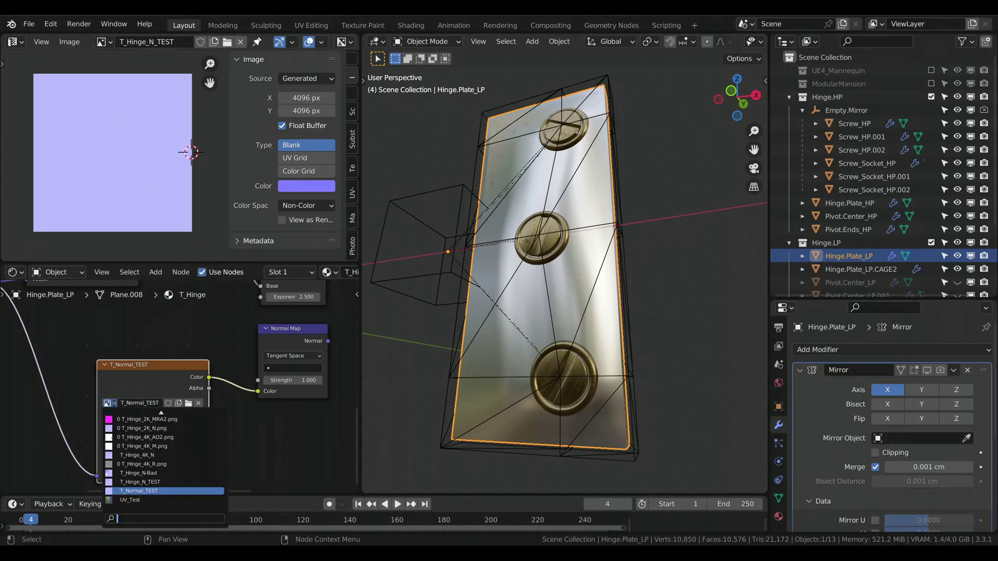
click(140, 481)
scroll(224, 446, down, 3)
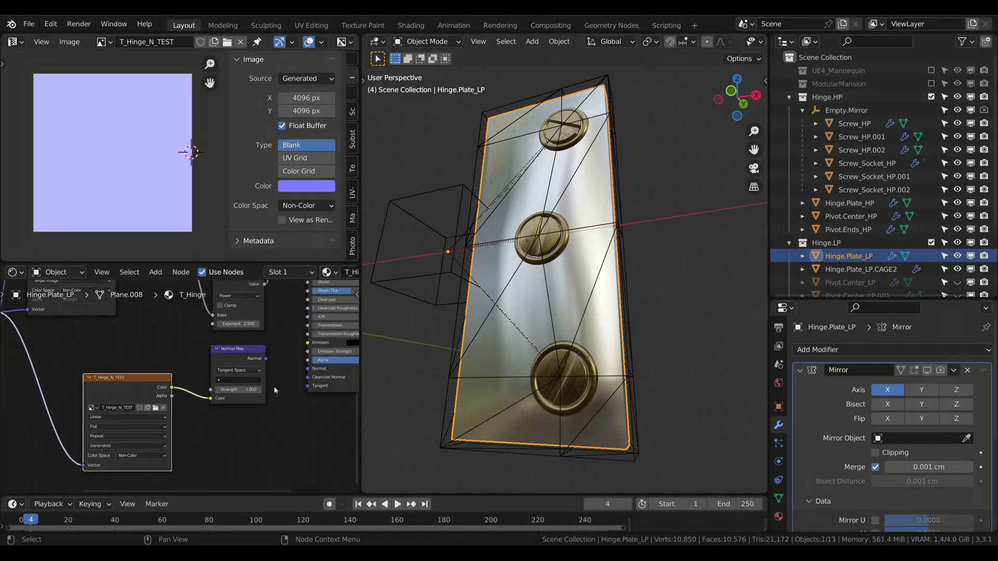
middle_drag(281, 439, 268, 440)
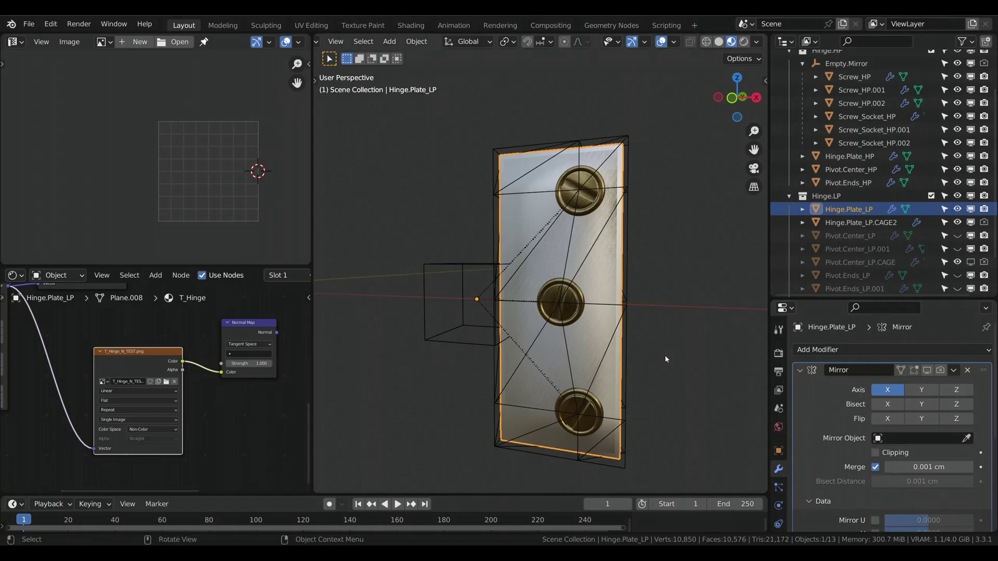
Move the plate's UV island onto the other island in the UV Editor.
key(Tab)
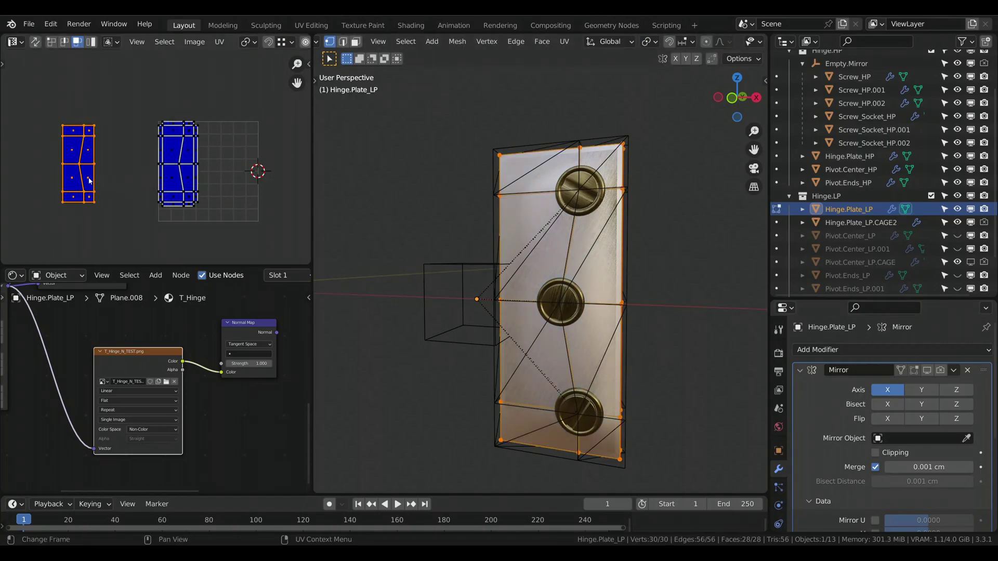
key(g)
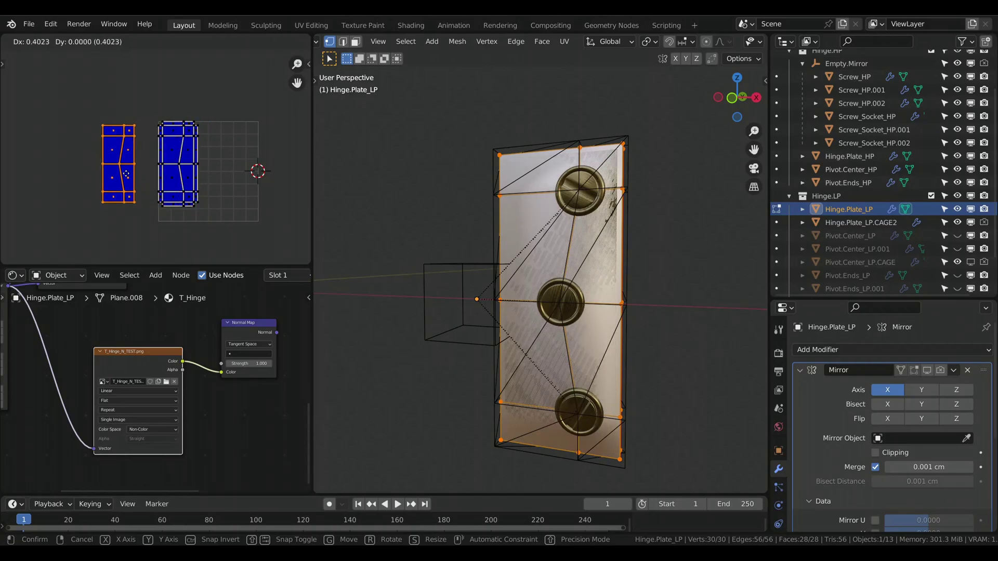
click(102, 164)
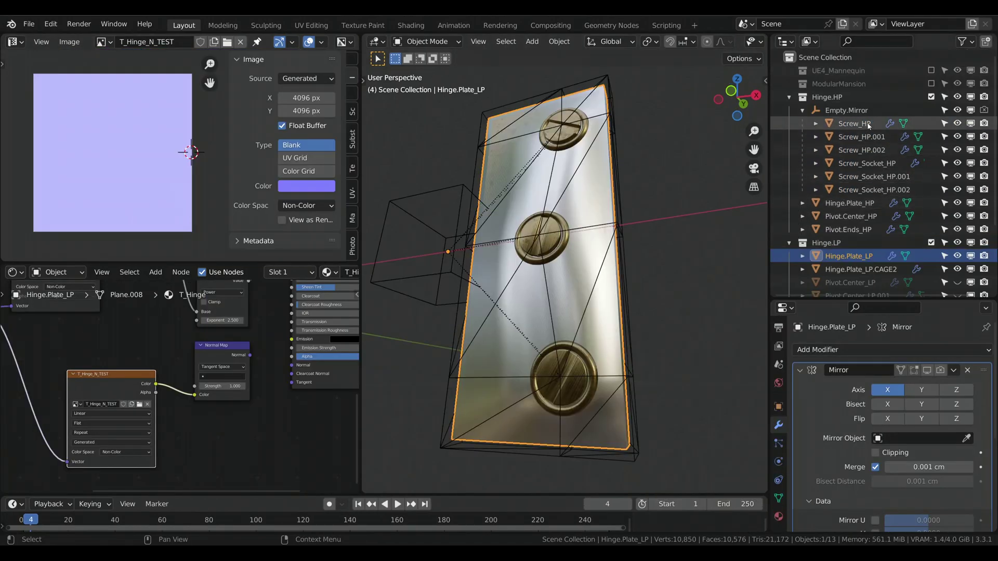
click(869, 124)
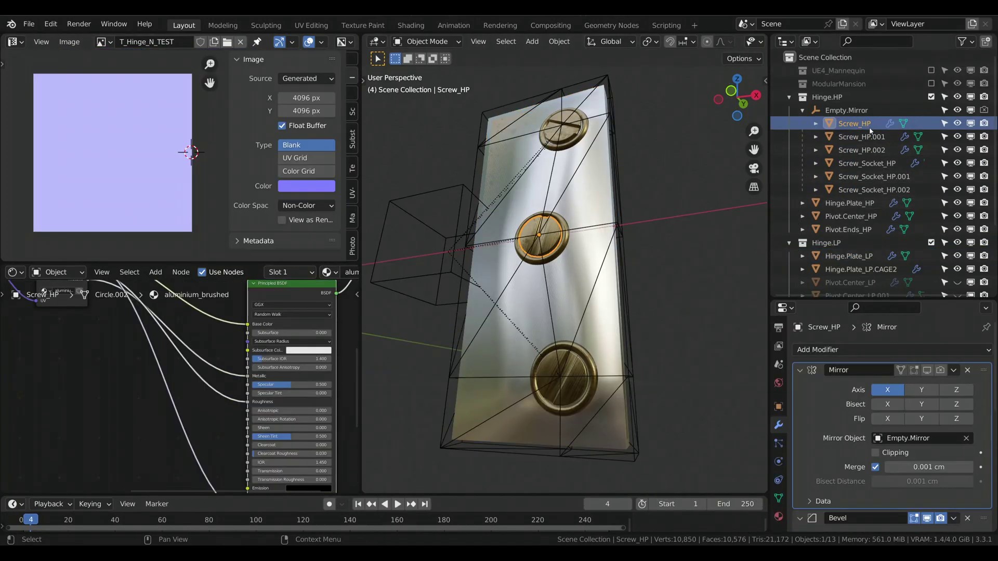
Select Screw_HP through Screw_Socket_HP.002 and Hinge.Plate_HP, with Hinge.Plate_LP active.
shift+click(866, 190)
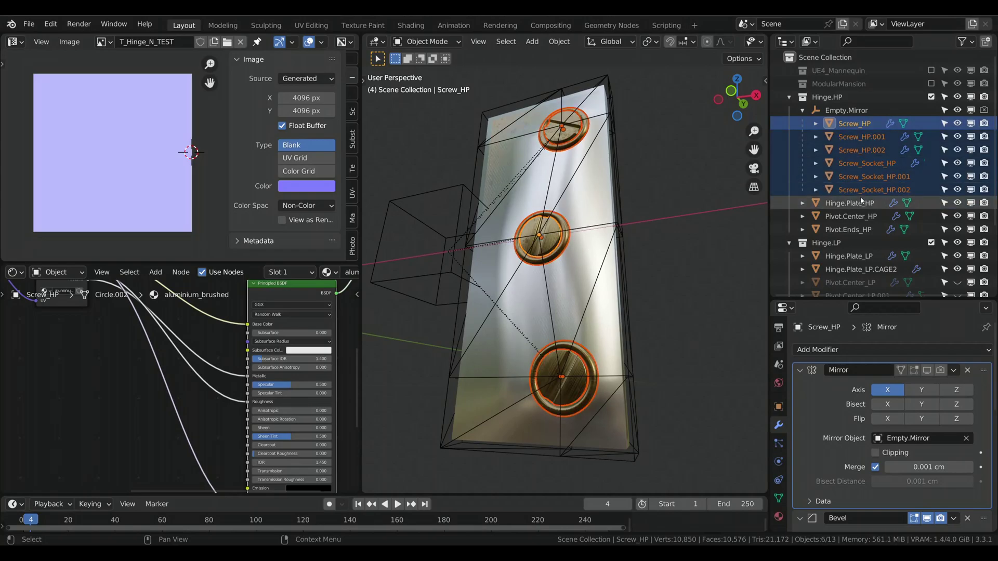
shift+click(865, 204)
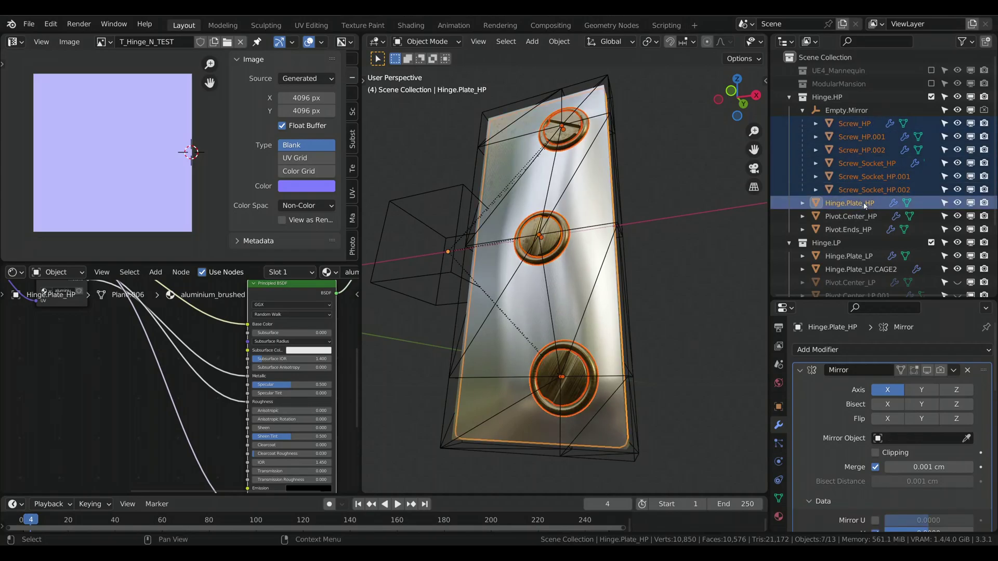
shift+click(857, 260)
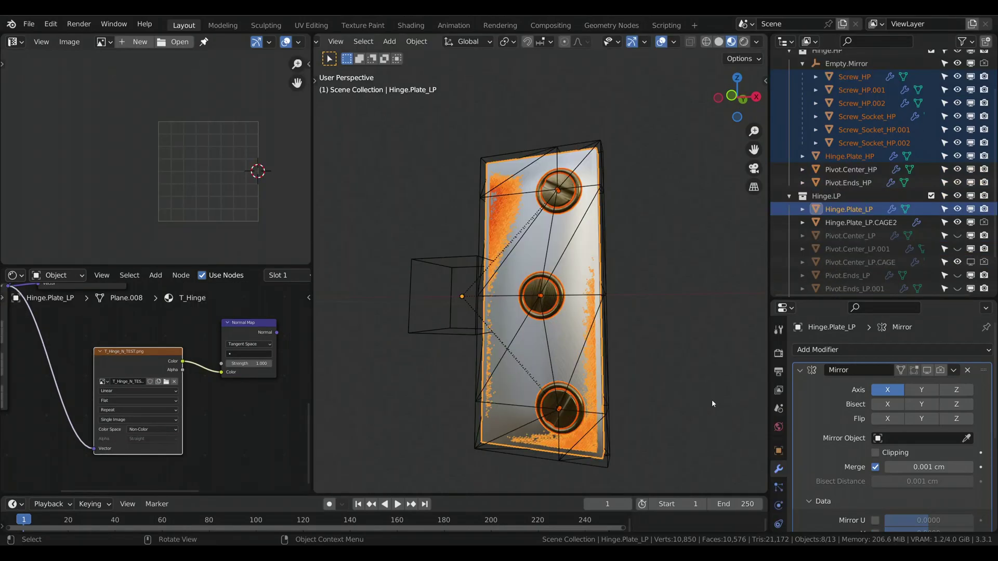
Confirm in Render Properties that Cycles renders on the GPU Compute device.
click(778, 353)
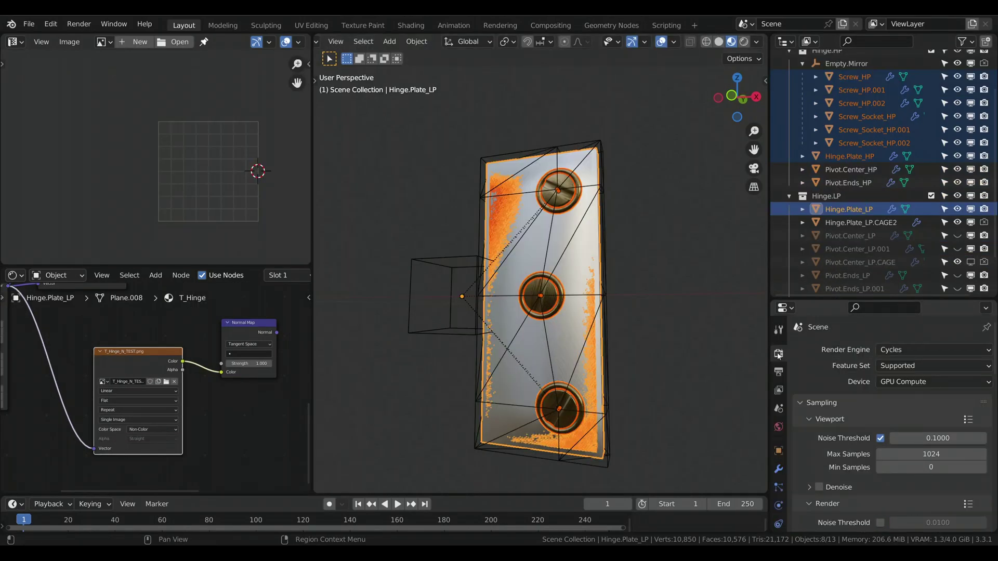
click(906, 351)
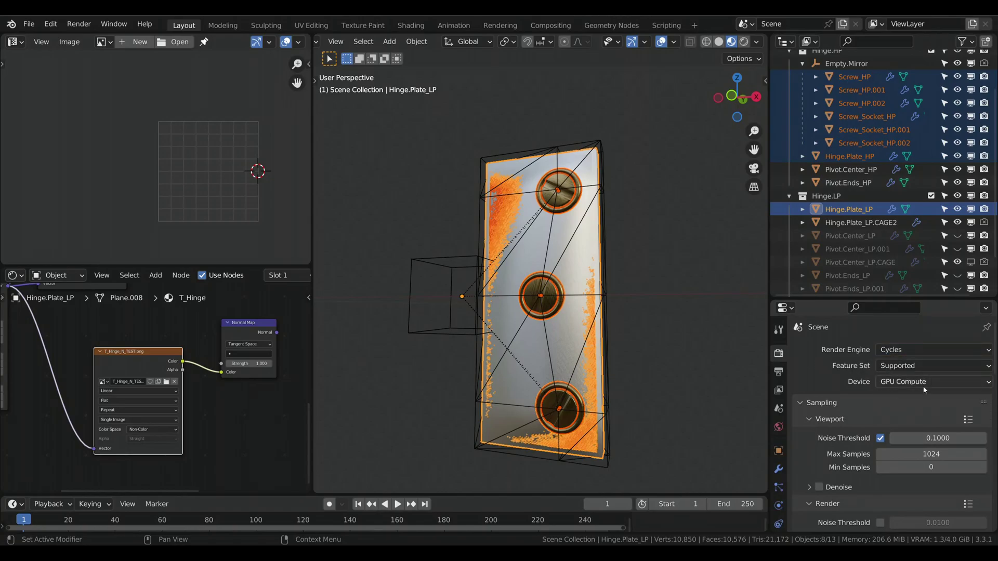
click(927, 384)
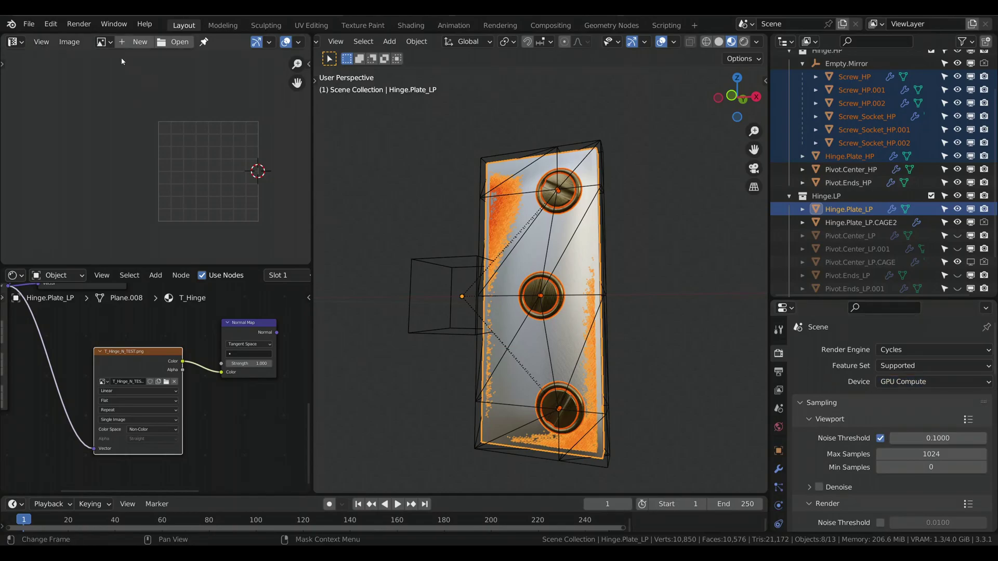
Check in Preferences > System that CUDA devices are enabled.
click(50, 24)
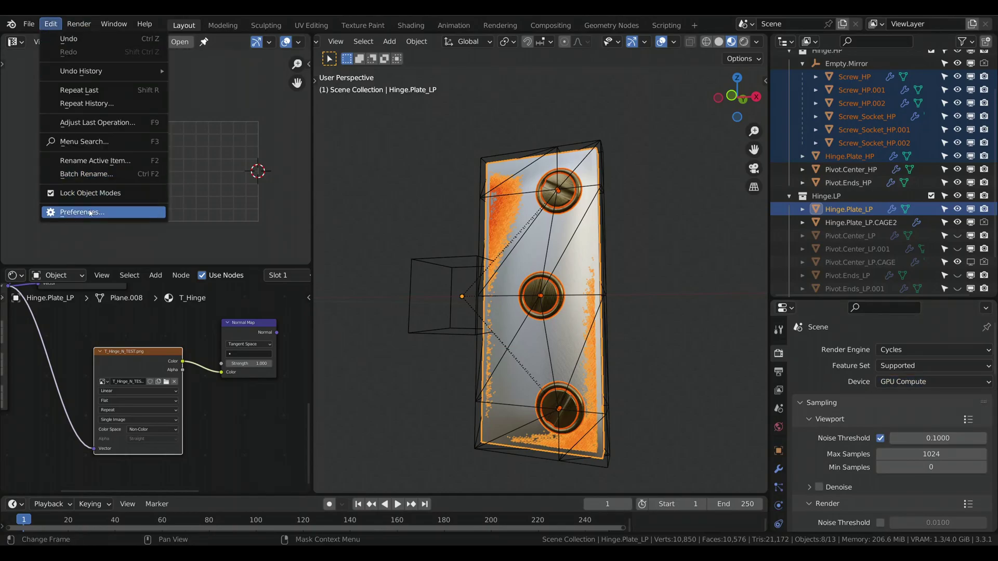
click(92, 212)
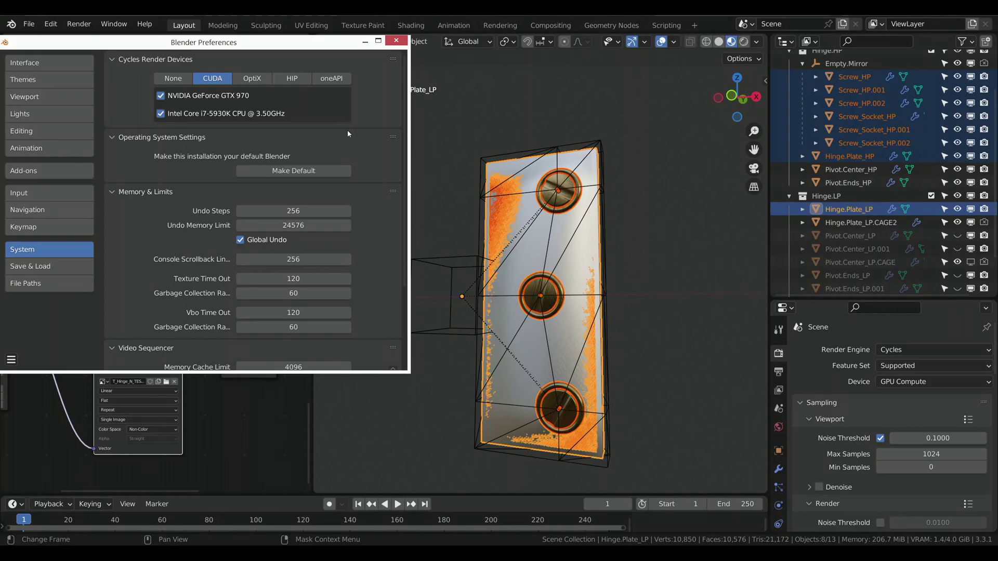
click(396, 40)
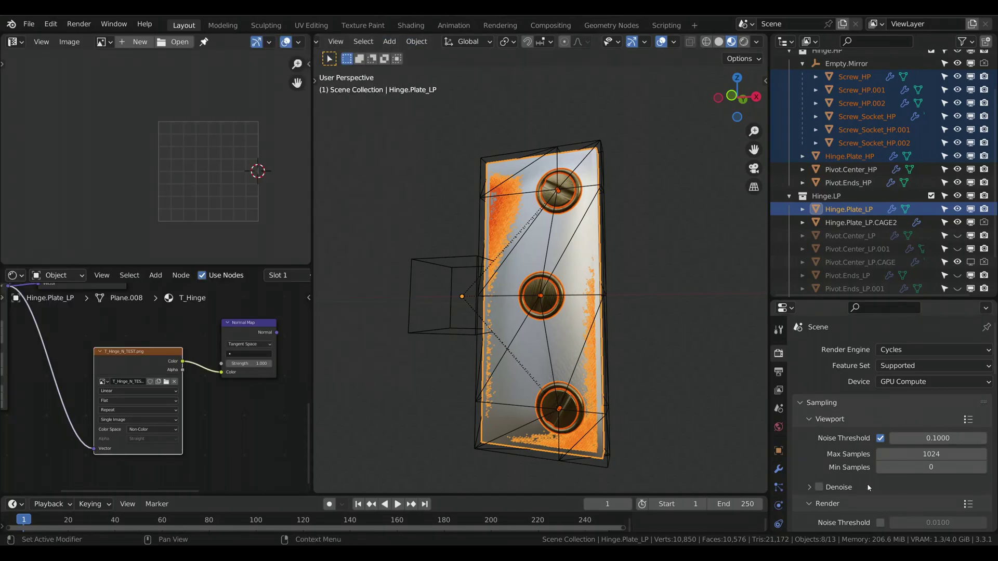
Toggle the render Noise Threshold on and back off.
scroll(858, 486, down, 3)
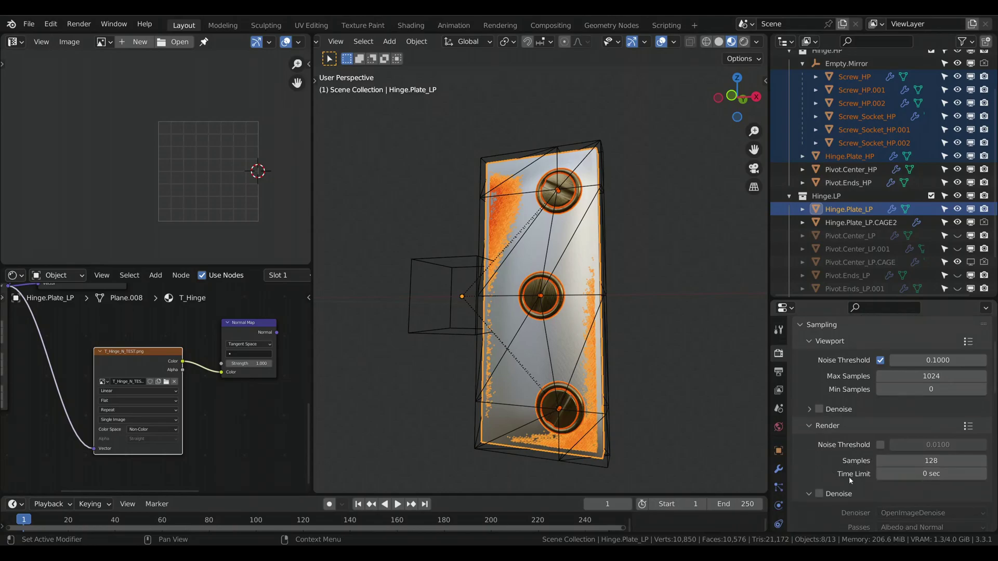
scroll(850, 478, down, 1)
click(880, 429)
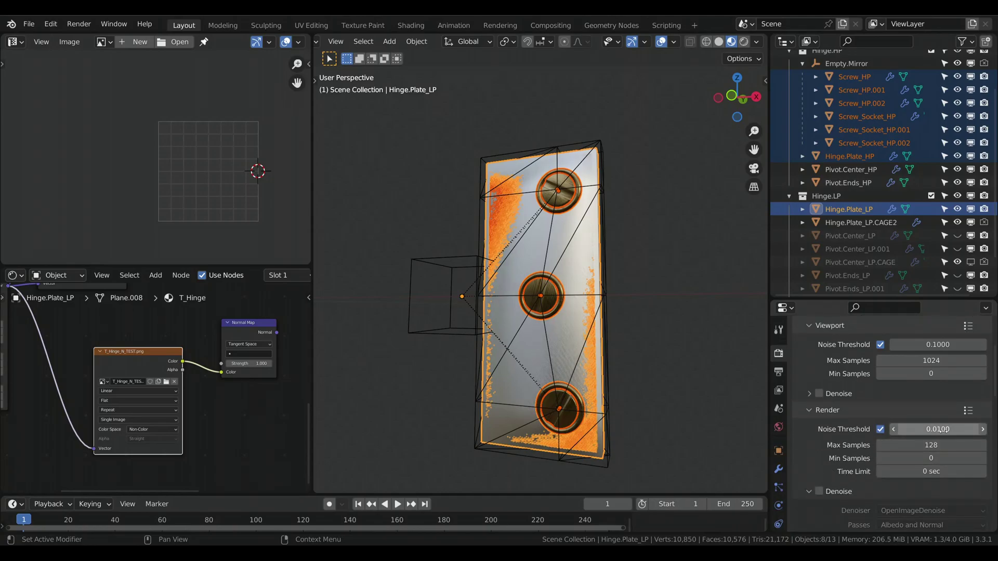
click(879, 429)
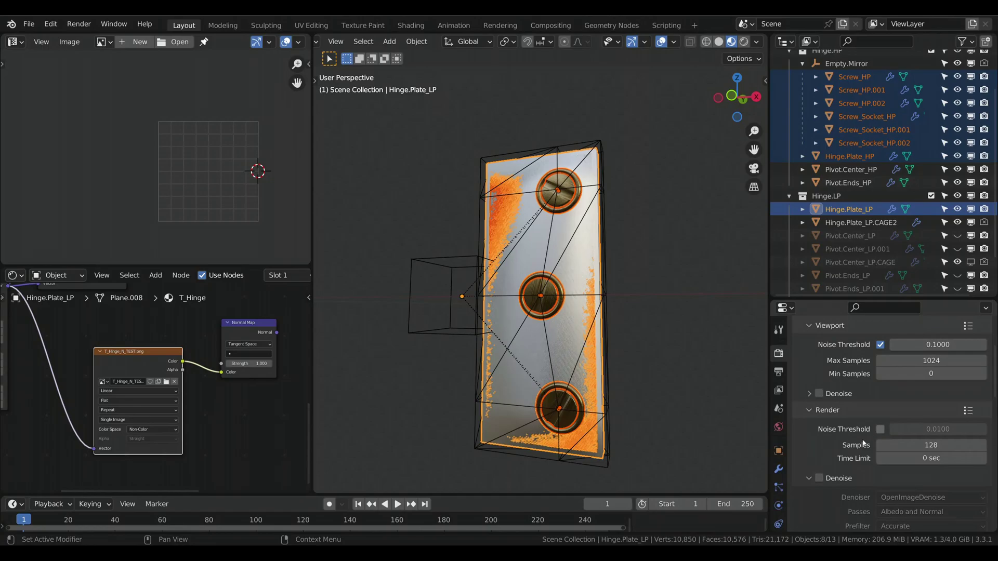
Set render samples to 32, then back to 128, and scroll down to the Bake panel.
click(931, 446)
text(32)
key(Return)
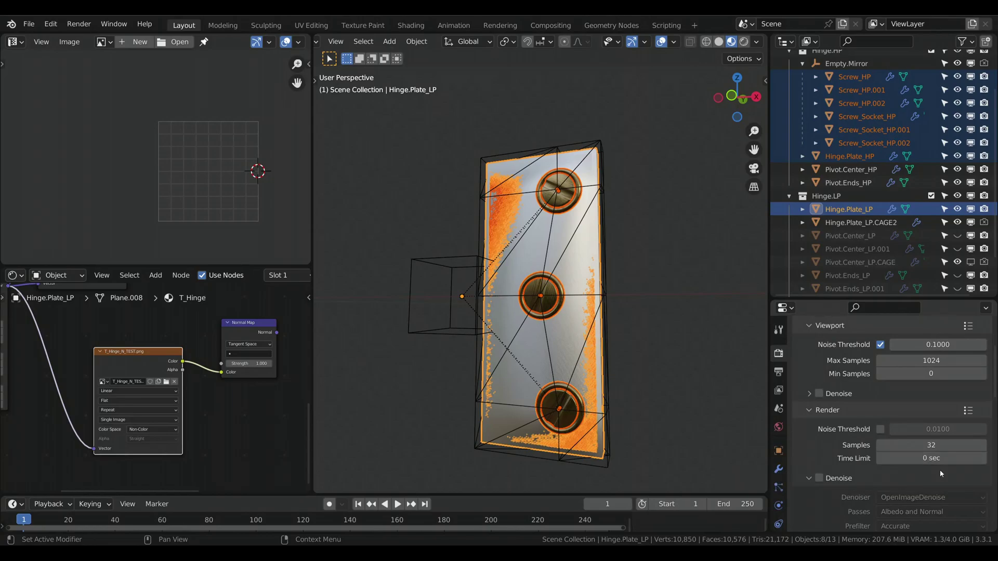
click(938, 446)
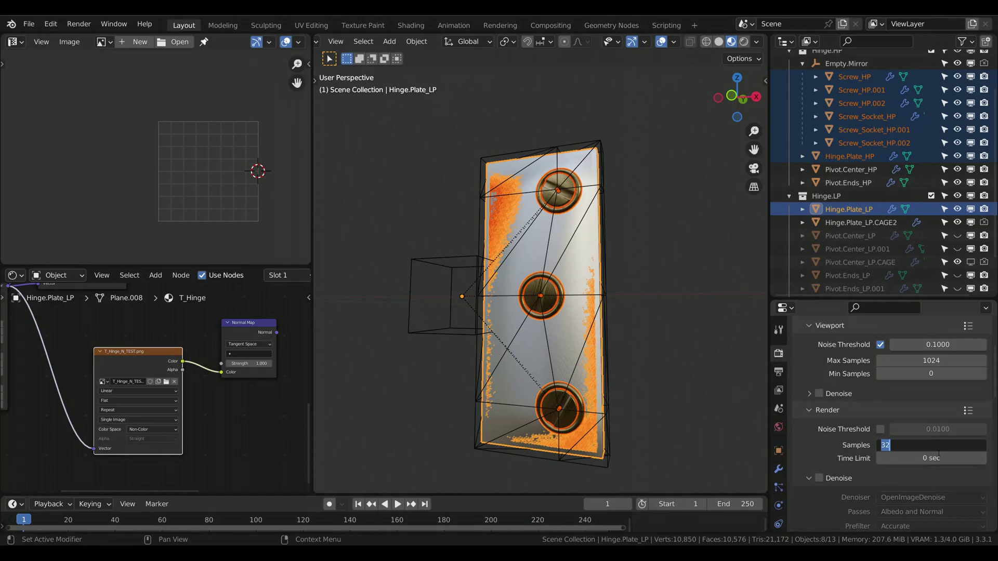
text(128)
key(Return)
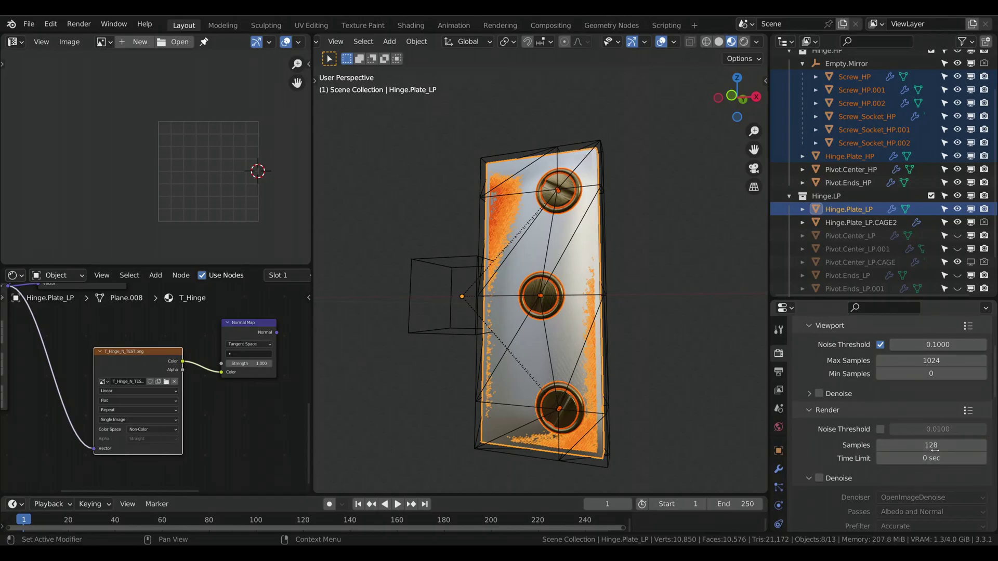
scroll(868, 478, down, 2)
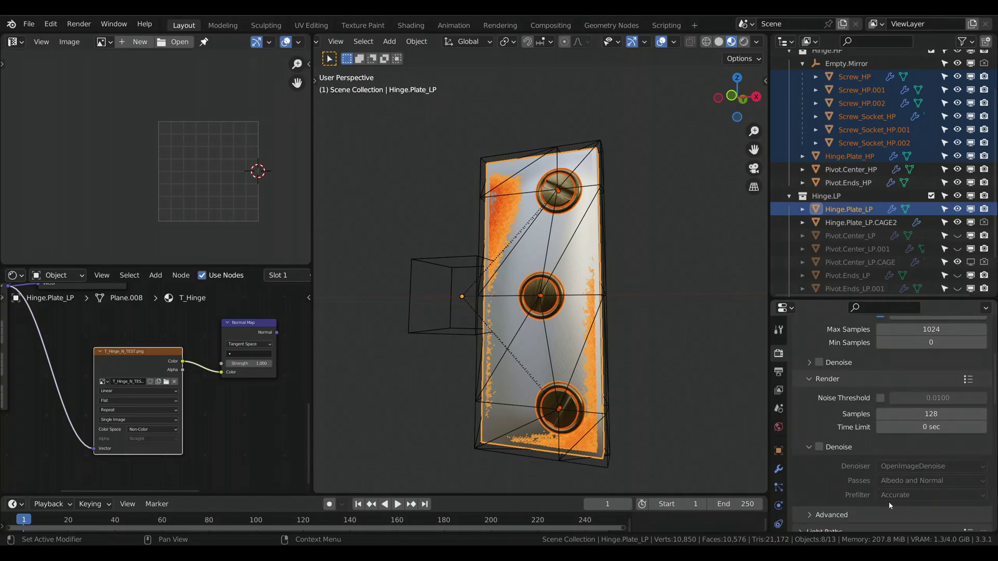
scroll(888, 467, down, 15)
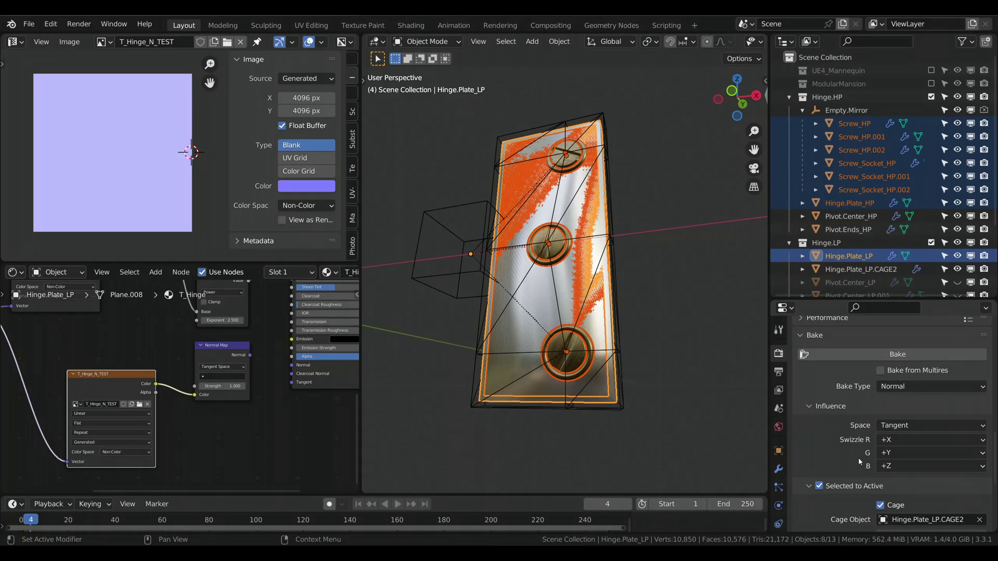
Exit the picking mode and toggle the Cage bake option off and on again.
key(e)
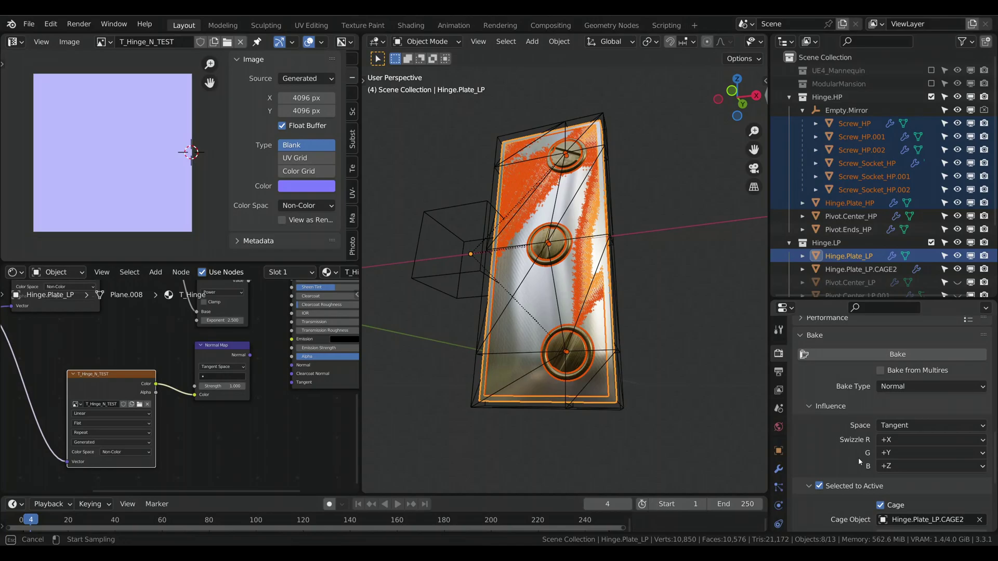
key(Escape)
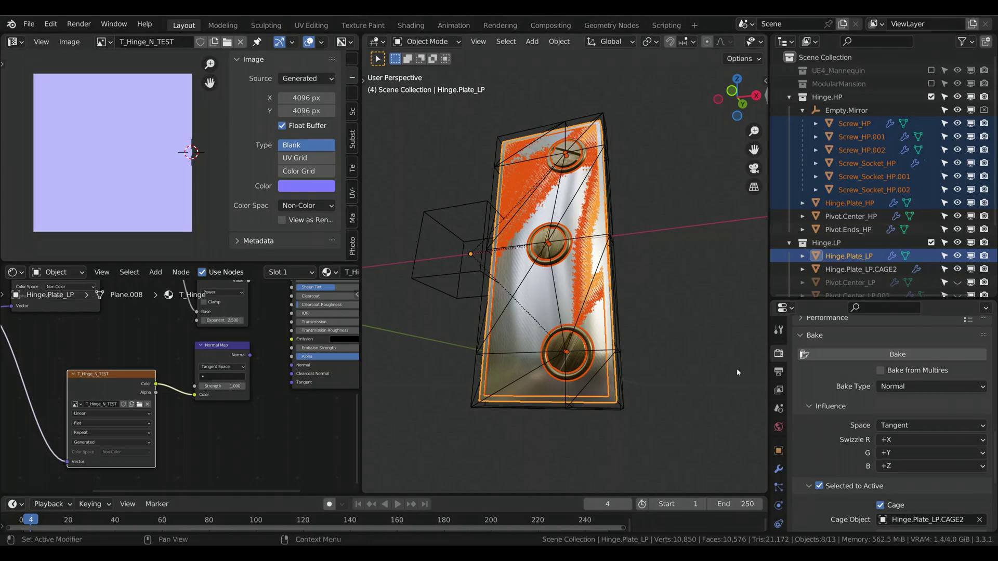
scroll(565, 280, up, 2)
scroll(838, 475, down, 3)
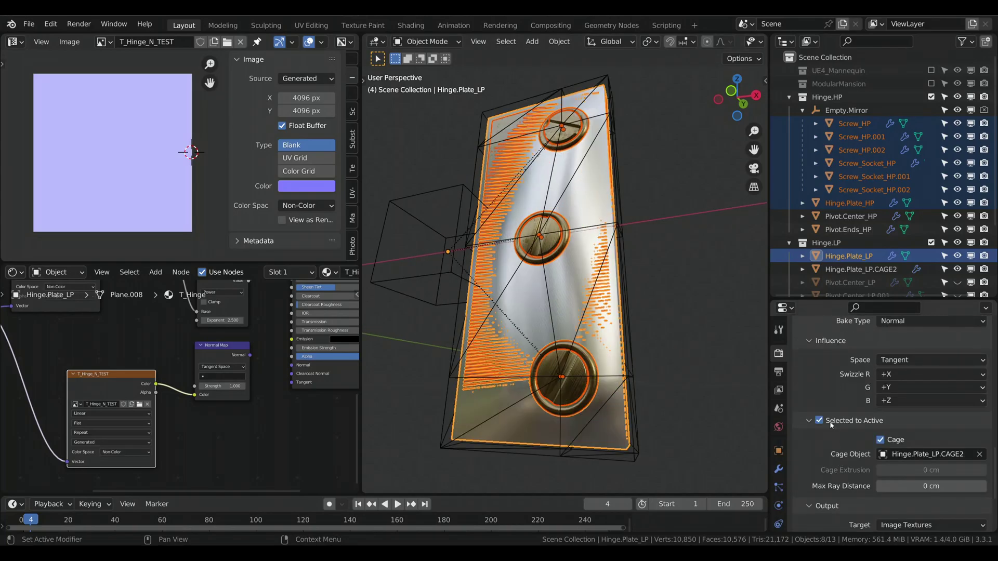
click(880, 440)
click(880, 440)
Eyedrop Hinge.Plate_LP.CAGE2 as the cage object and bake the normal map.
click(978, 454)
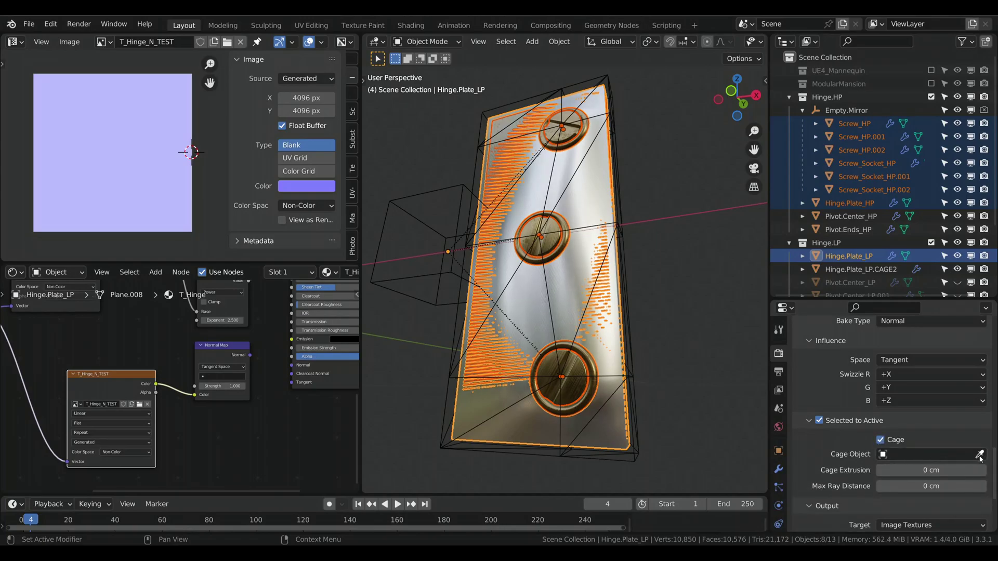
click(979, 455)
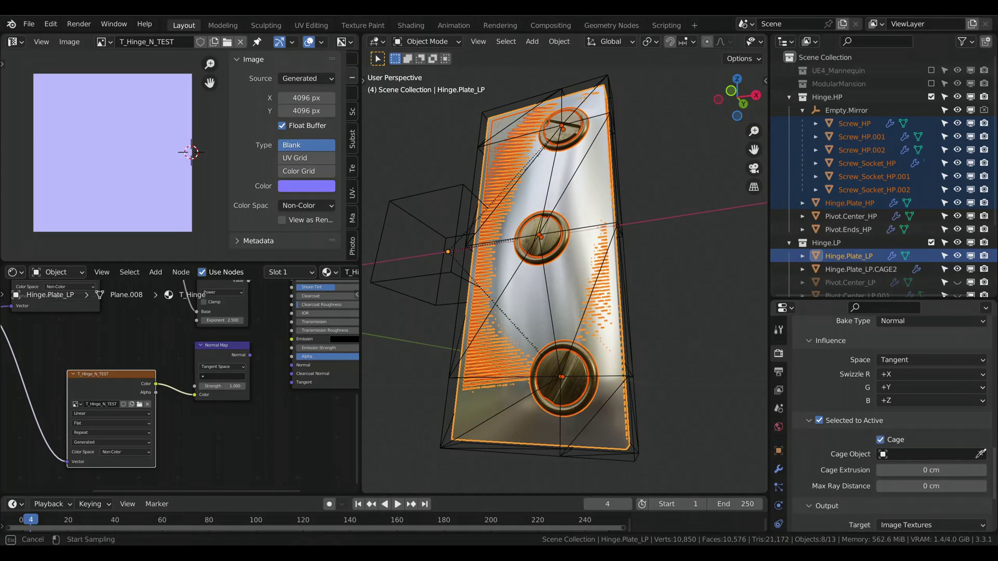
click(629, 284)
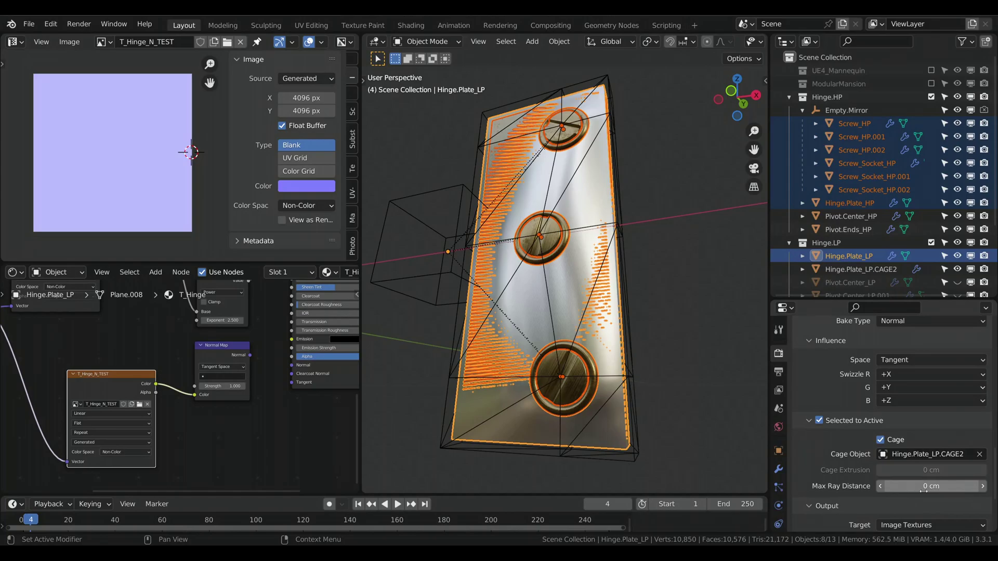
scroll(917, 436, up, 3)
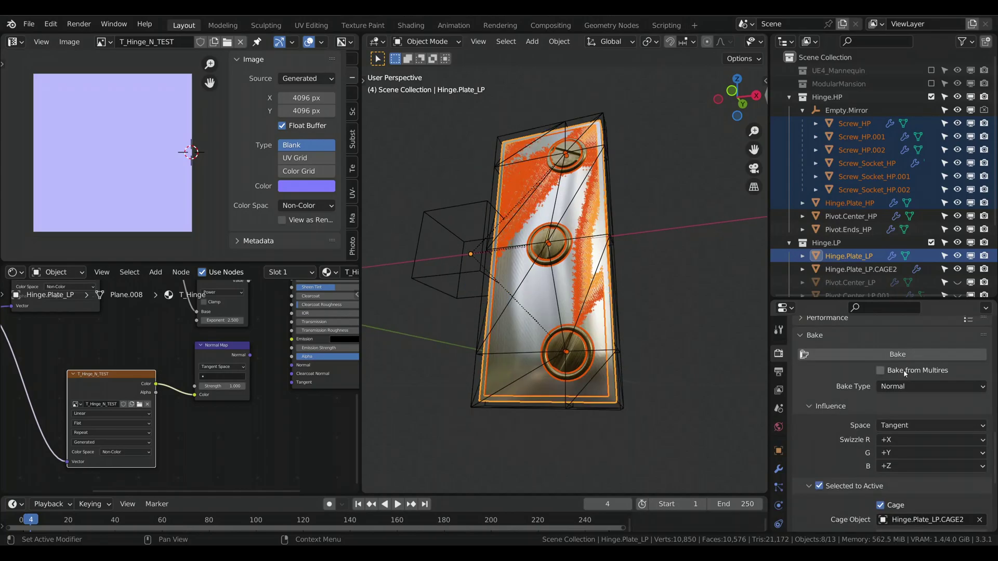
click(888, 355)
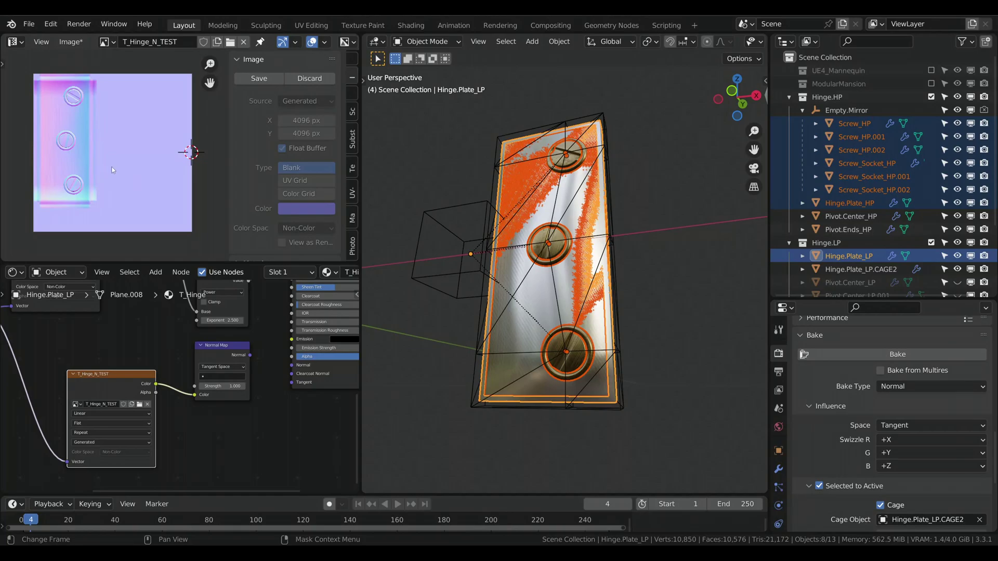
Zoom and heighten the Image Editor showing T_Hinge_N_TEST, and orbit the viewport frontally.
scroll(120, 179, up, 5)
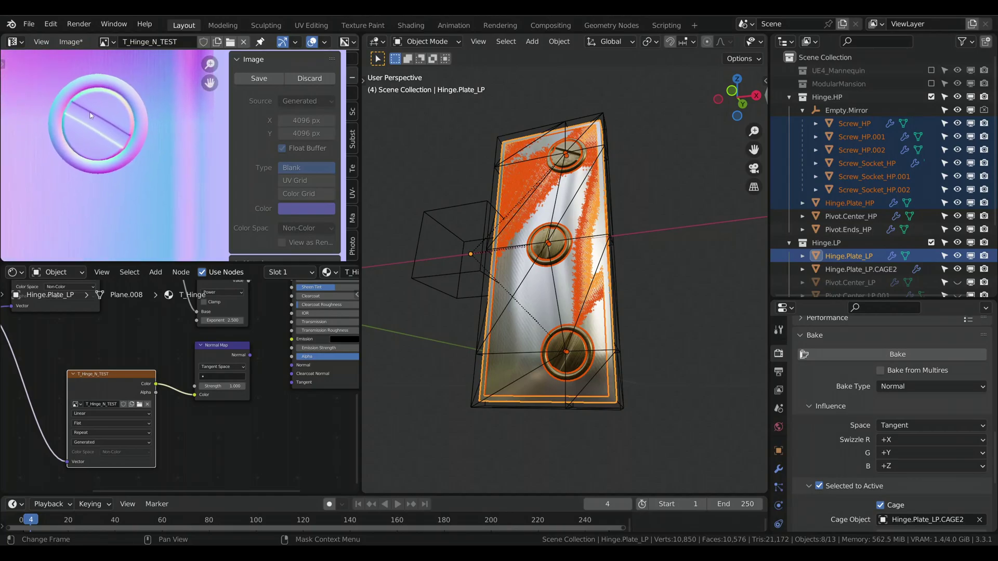
scroll(129, 191, down, 2)
shift+scroll(129, 192, down, 2)
shift+scroll(170, 204, down, 2)
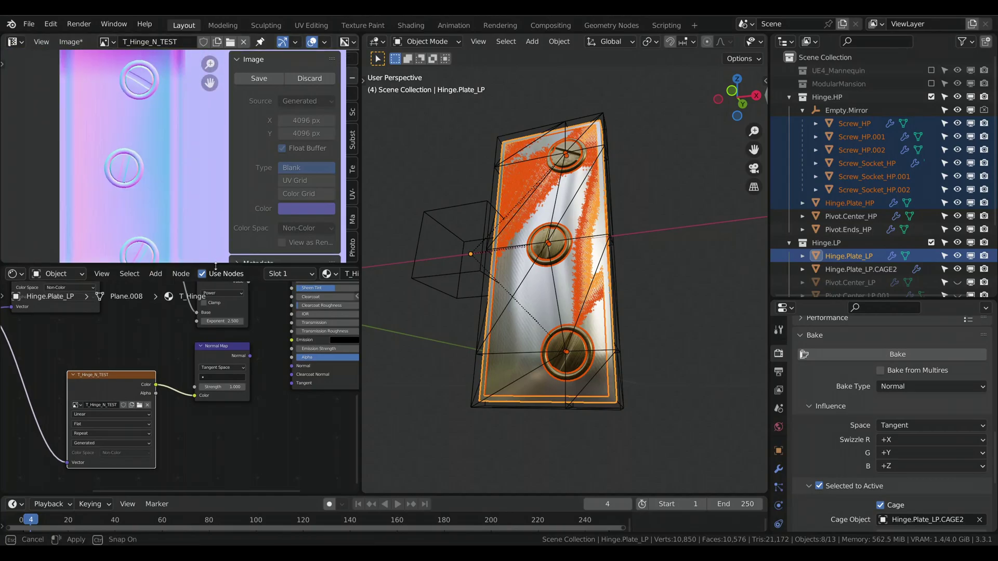
drag(216, 263, 216, 334)
middle_drag(686, 385, 686, 409)
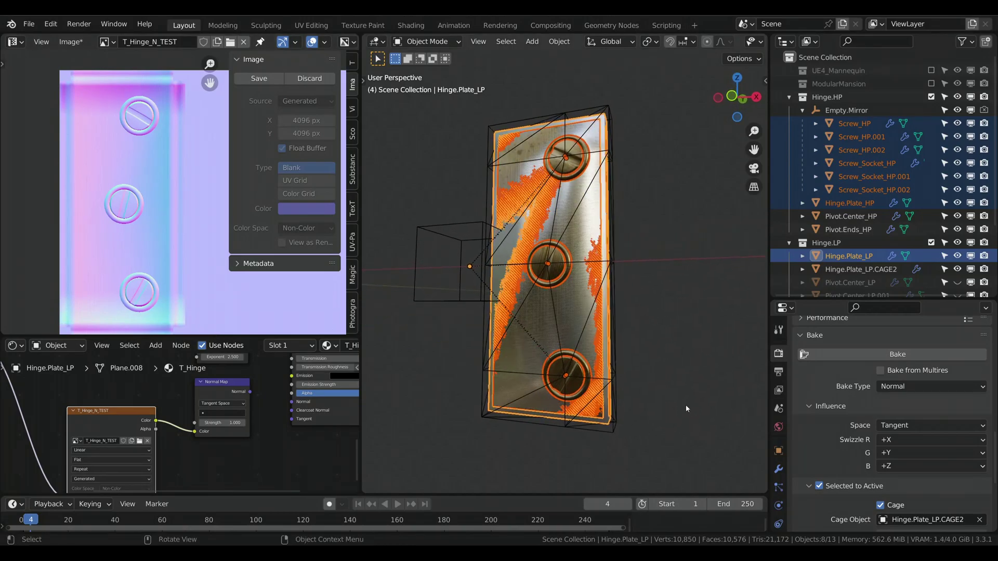